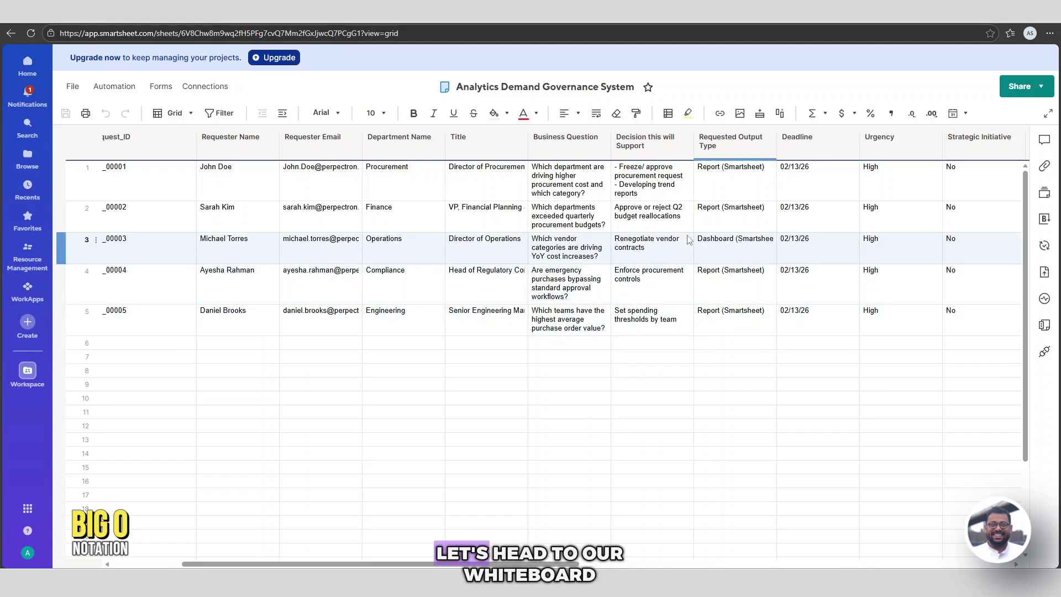
- Switch to the Excalidraw whiteboard and add text in an empty area reading "- Create a weekly report to be sent to the Director."
left_click(487, 12)
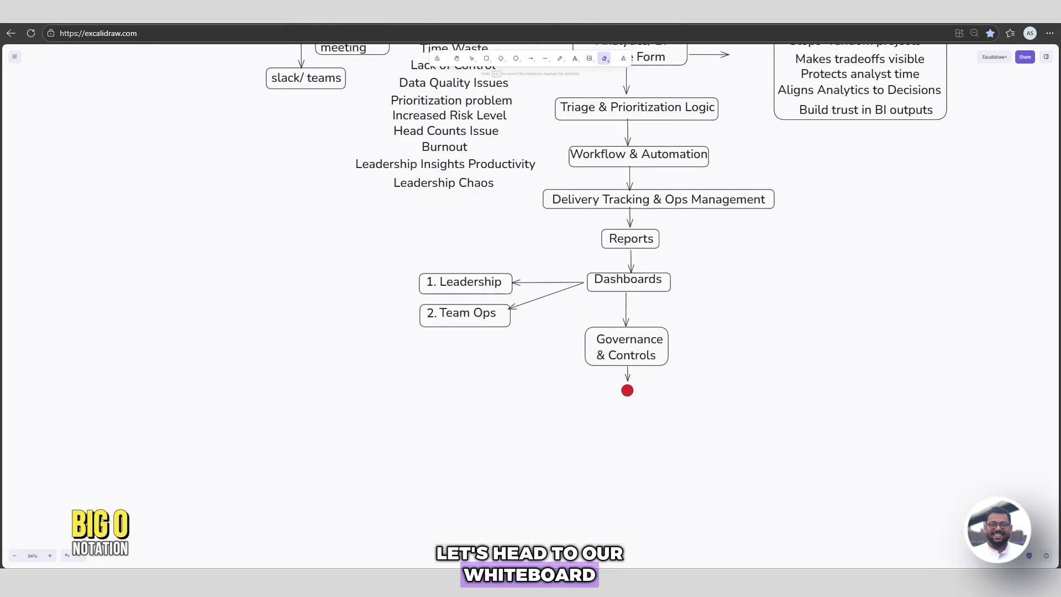
scroll(746, 374, "down", 6)
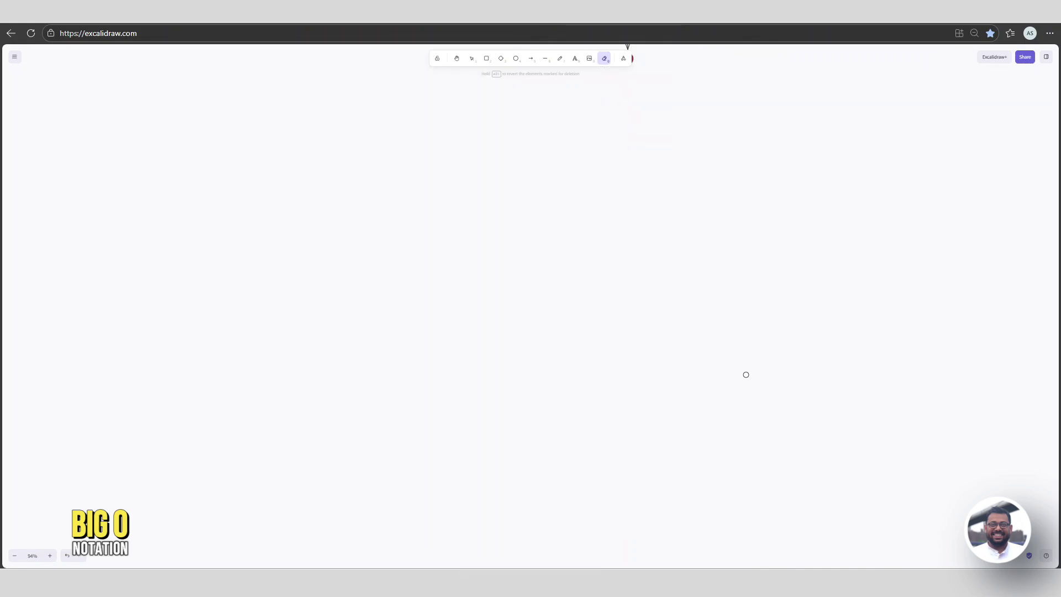
left_click(575, 58)
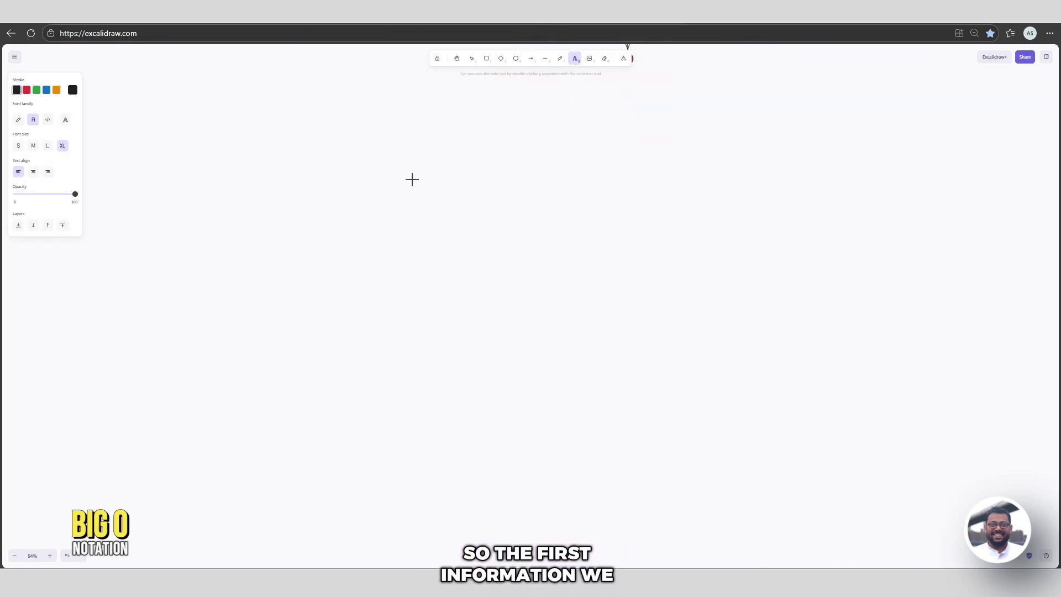
left_click(385, 180)
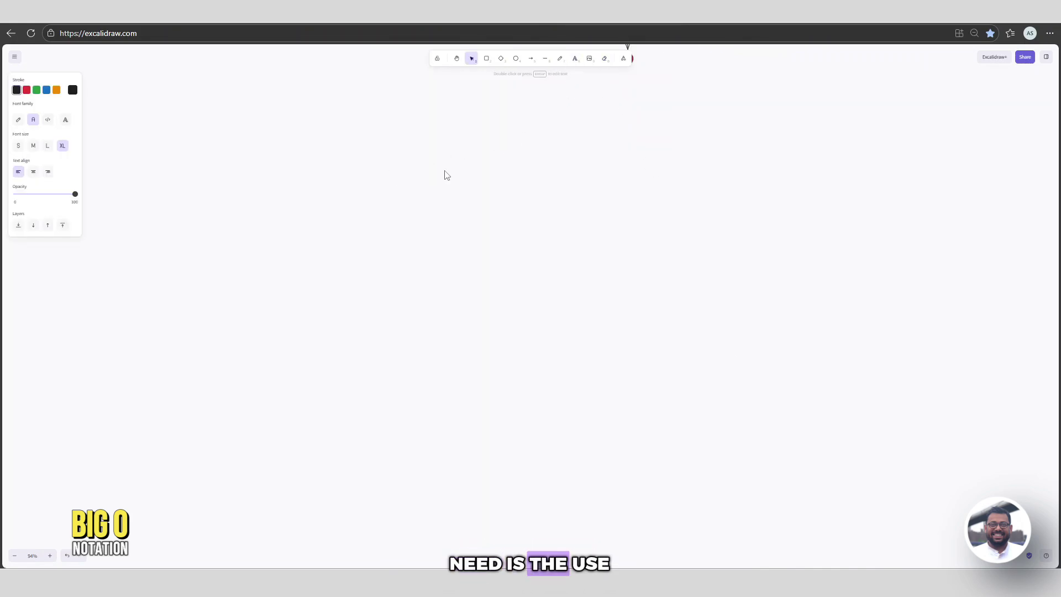
type("- Create a repo")
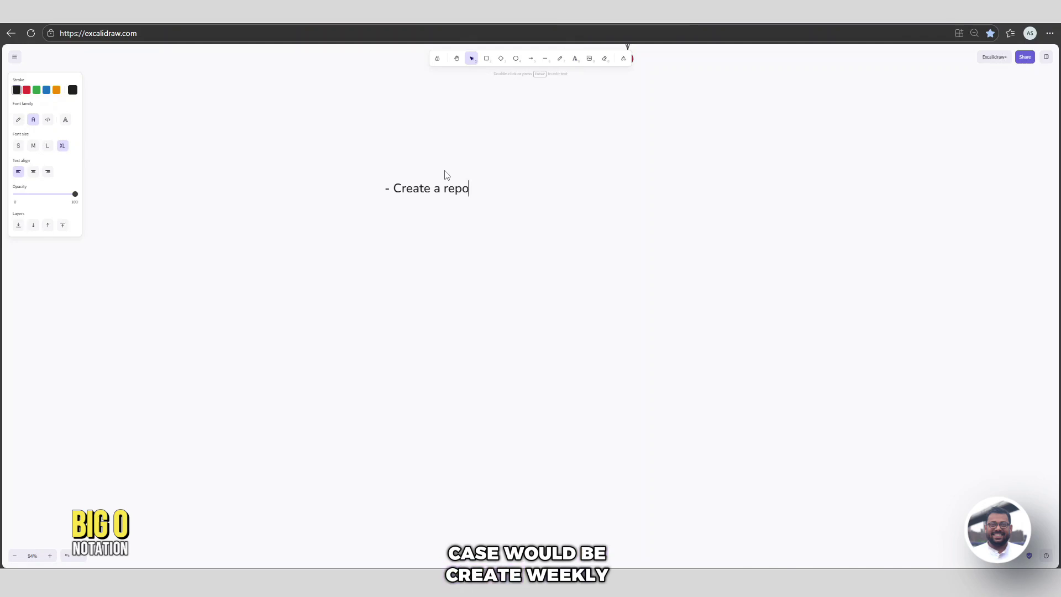
key("BackSpace")
key("BackSpace")
key("BackSpace")
key("BackSpace")
type("weekly report to be se")
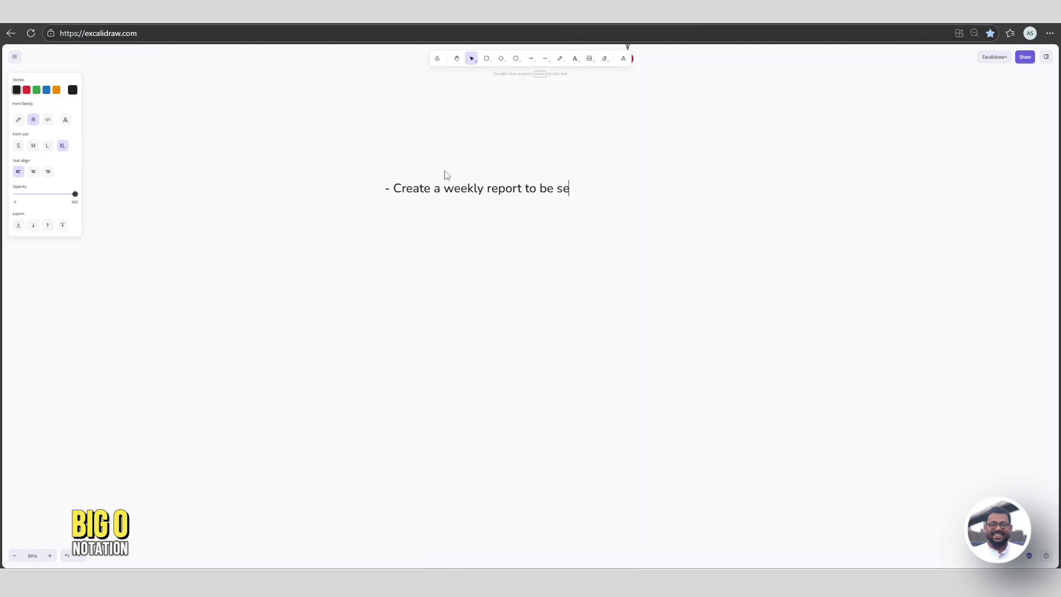
type("bn")
key("BackSpace")
type("nt to teh")
key("BackSpace")
key("BackSpace")
type("he direct")
key("BackSpace")
key("BackSpace")
key("BackSpace")
key("BackSpace")
key("BackSpace")
key("BackSpace")
key("BackSpace")
type("Di")
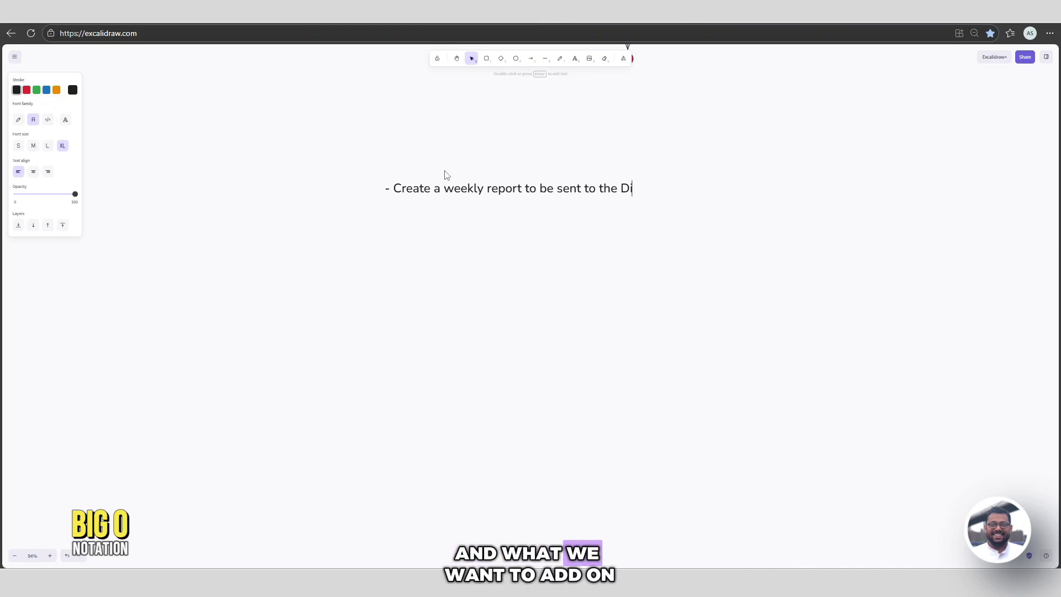
type("rector.")
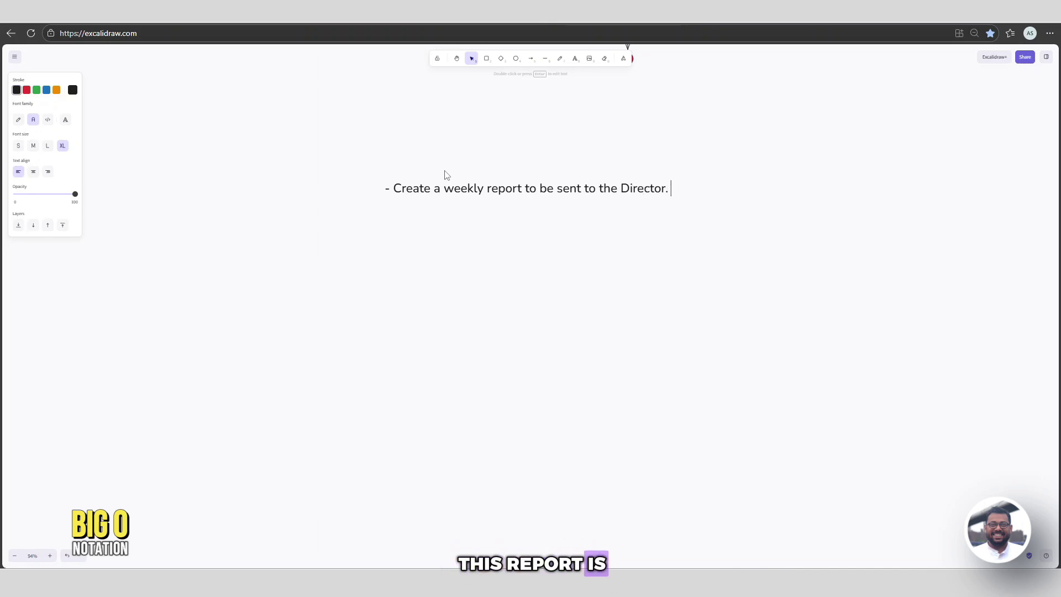
- Add the lines "- Requester Name, Department, Urgency, Due Date." and "- Auto Schedule" to the whiteboard note
key("Return")
type("- ")
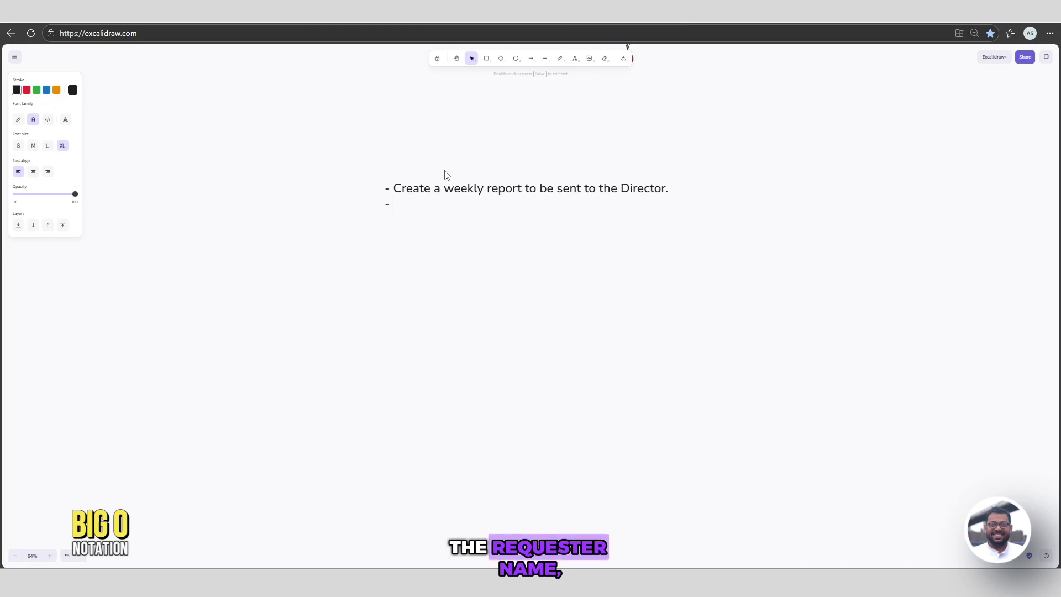
type("Requester Na")
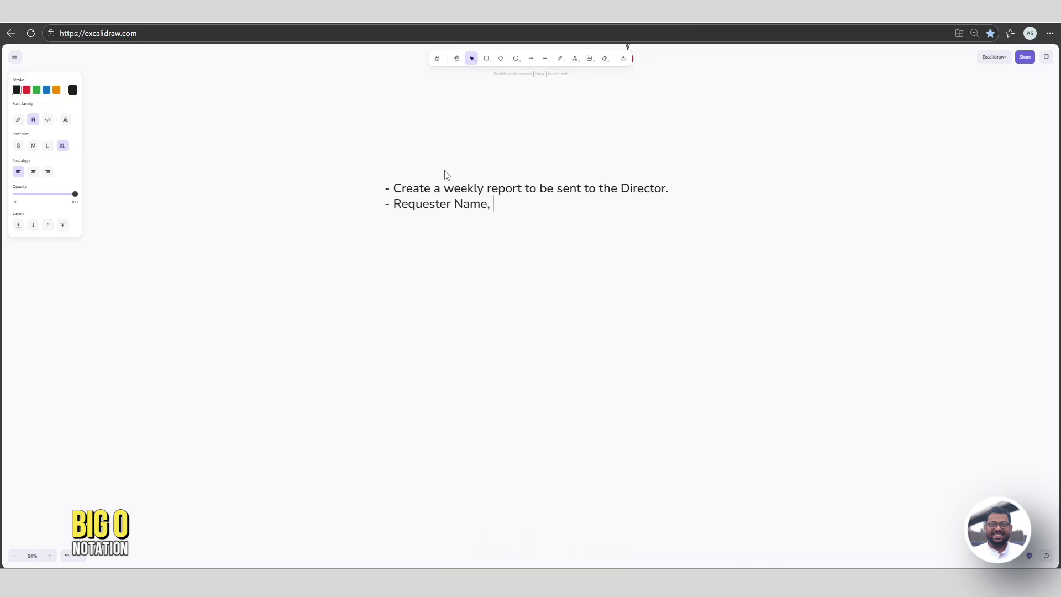
type("me, ")
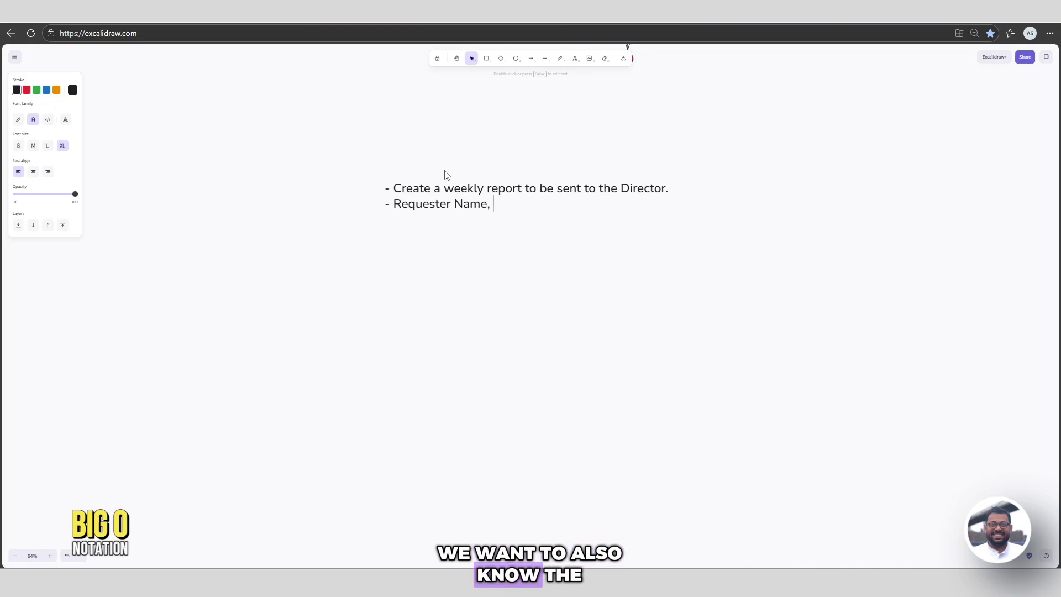
type("Departm")
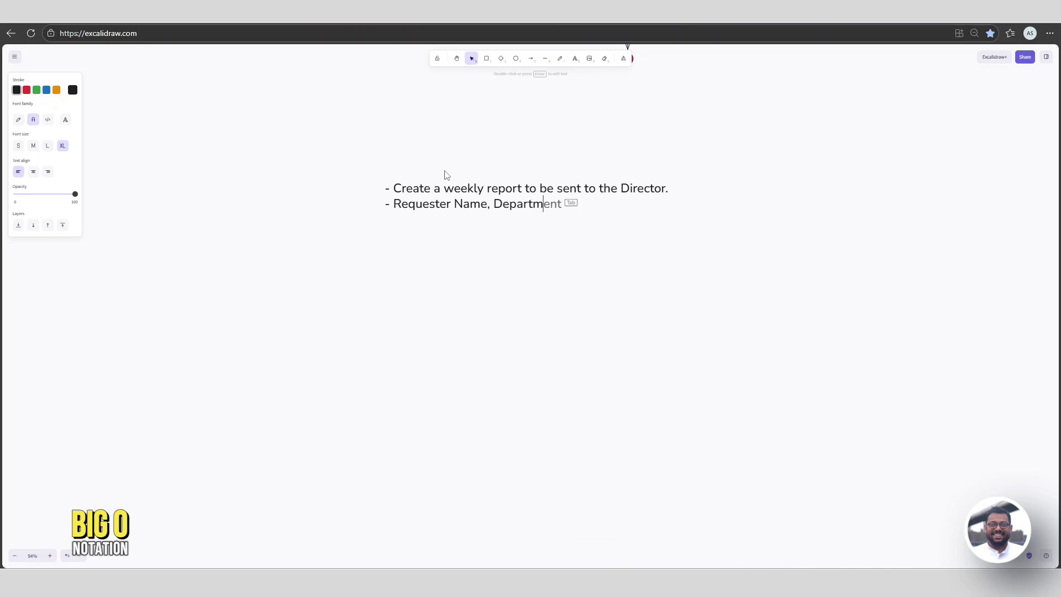
type("ent, Urgenc")
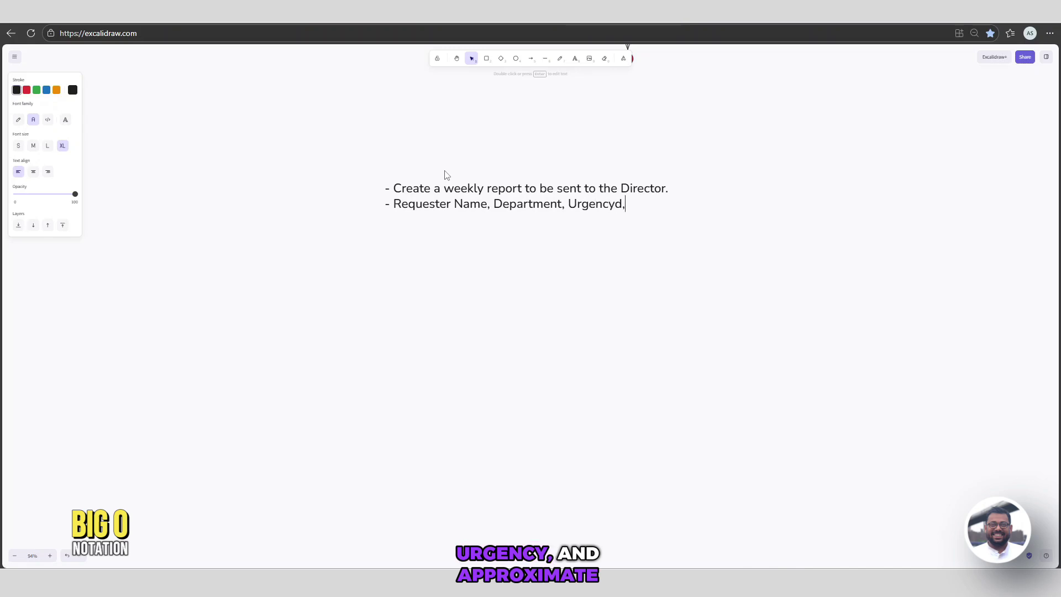
type("y, c")
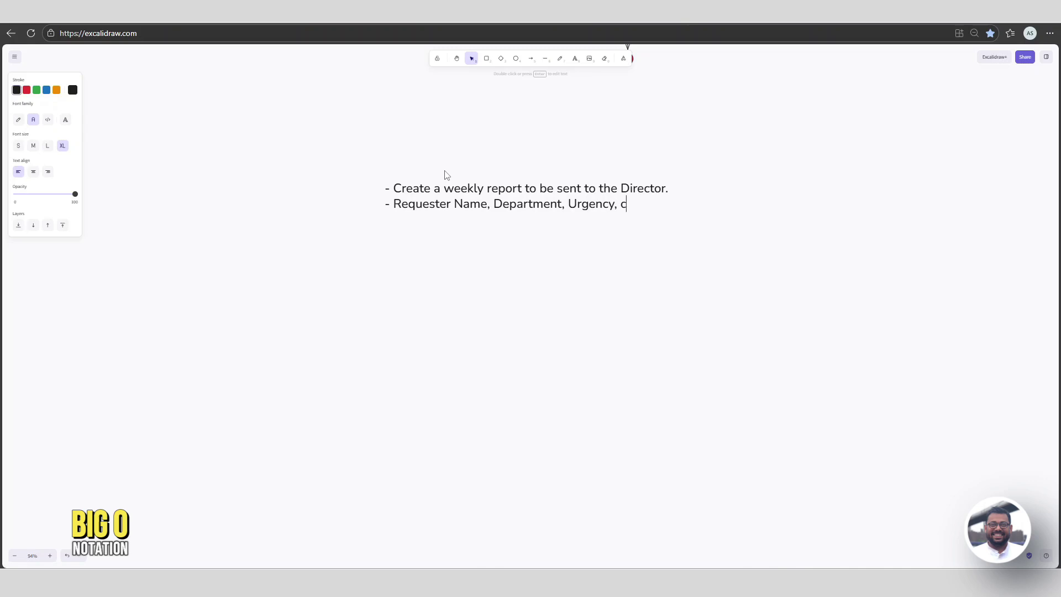
key("BackSpace")
type("Due Date.")
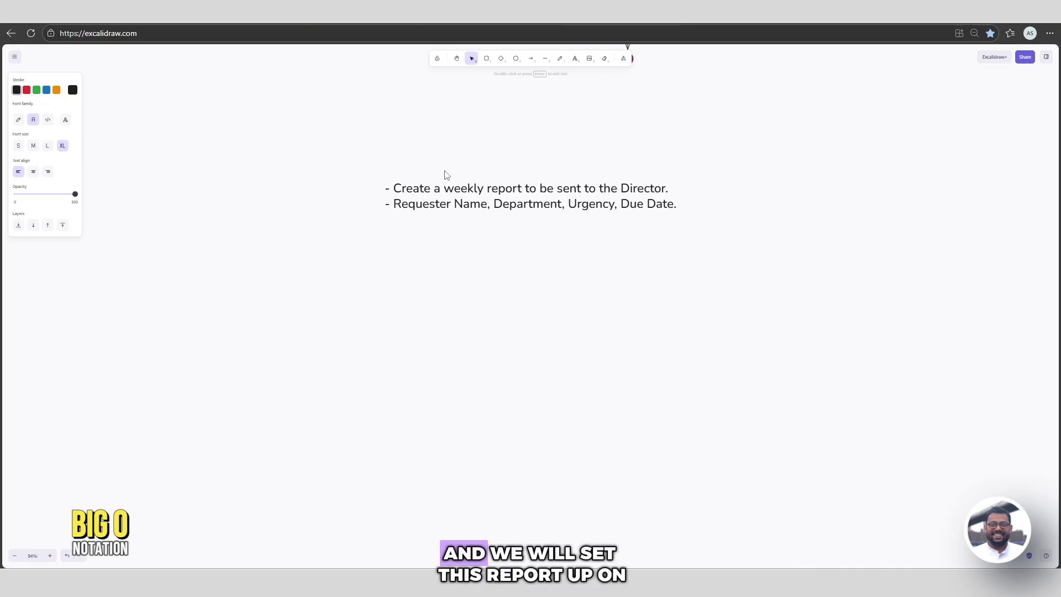
key("Return")
type("- Auto")
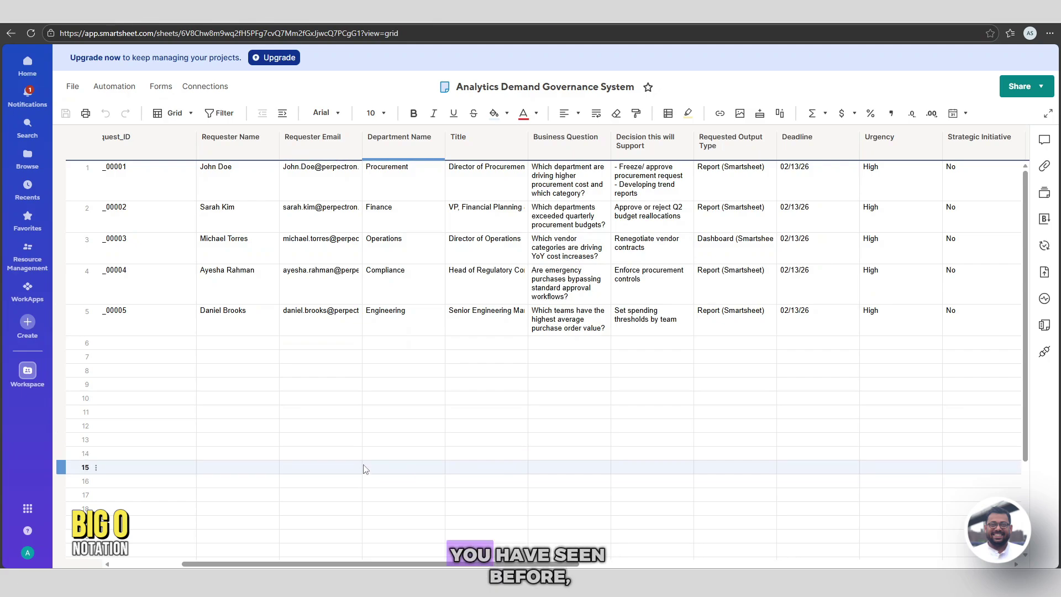
- Switch to Smartsheet and create a new Row Report as the starting point of a new workspace
scroll(272, 210, "left", 3)
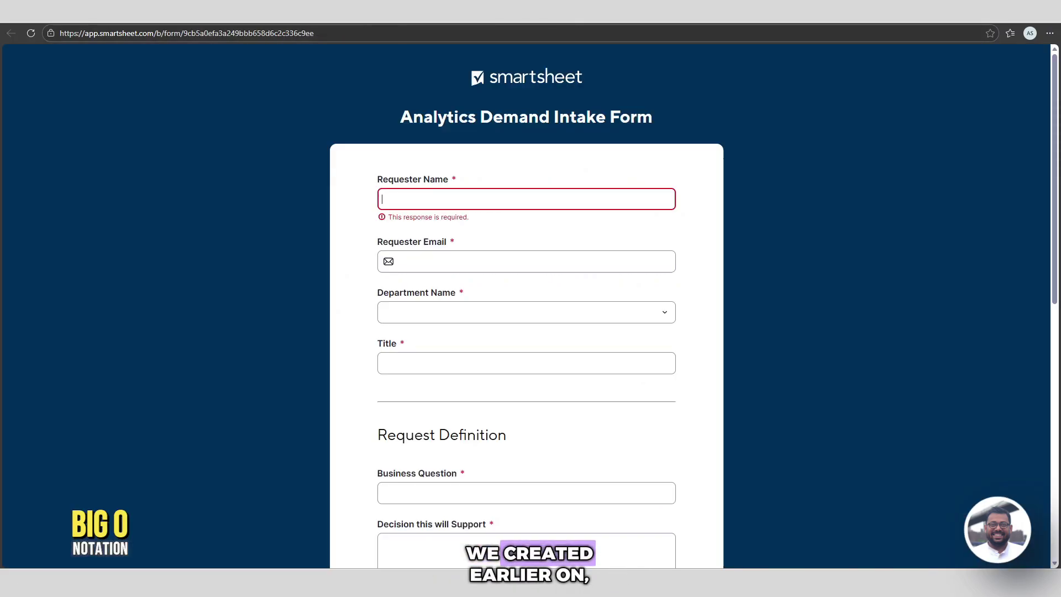
scroll(519, 298, "down", 15)
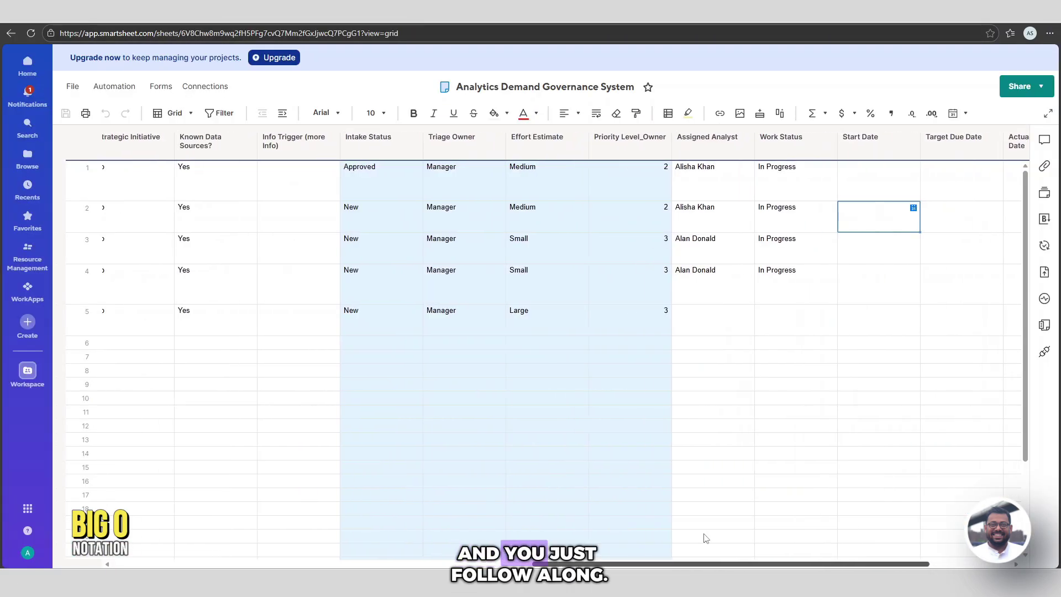
scroll(703, 535, "left", 10)
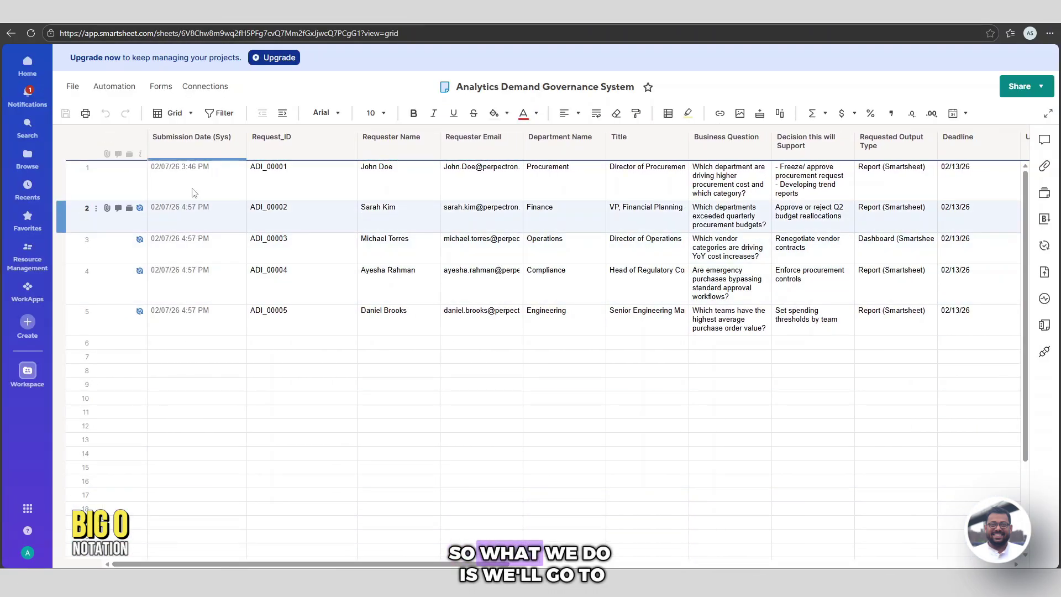
left_click(29, 160)
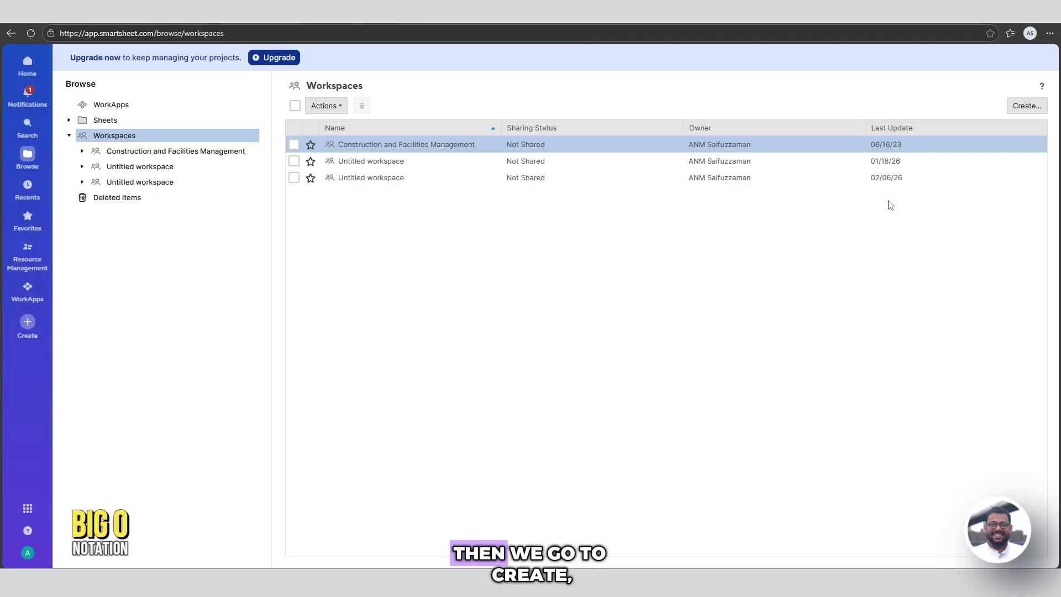
left_click(1026, 105)
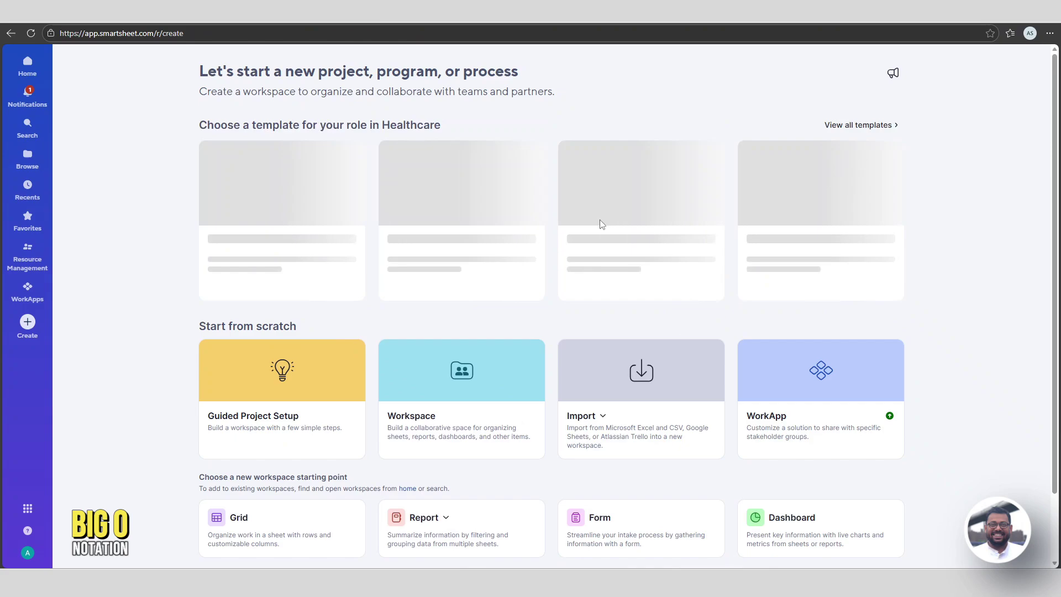
scroll(602, 224, "down", 1)
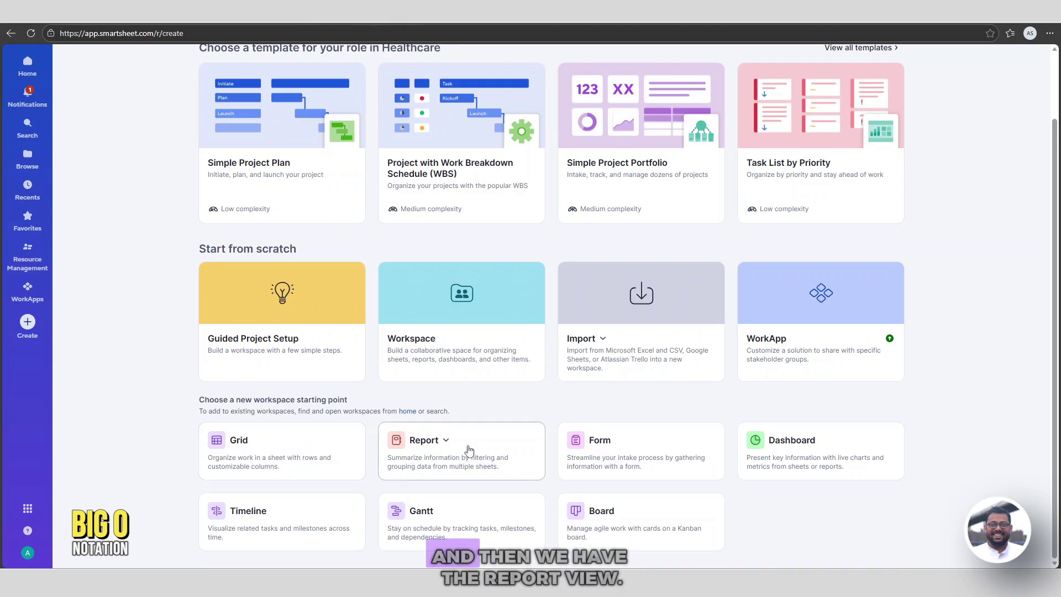
left_click(440, 442)
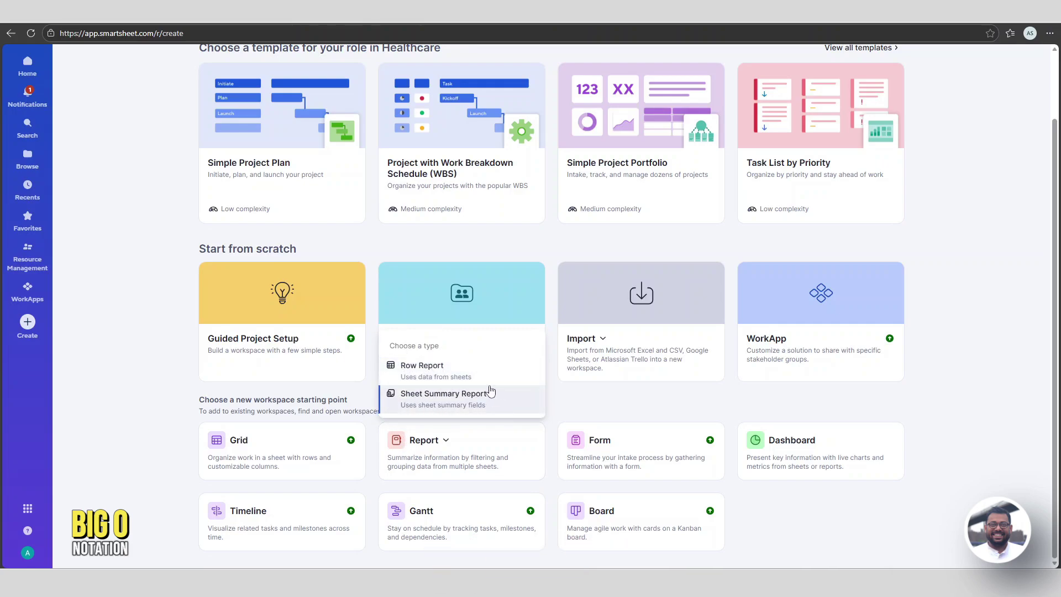
left_click(427, 372)
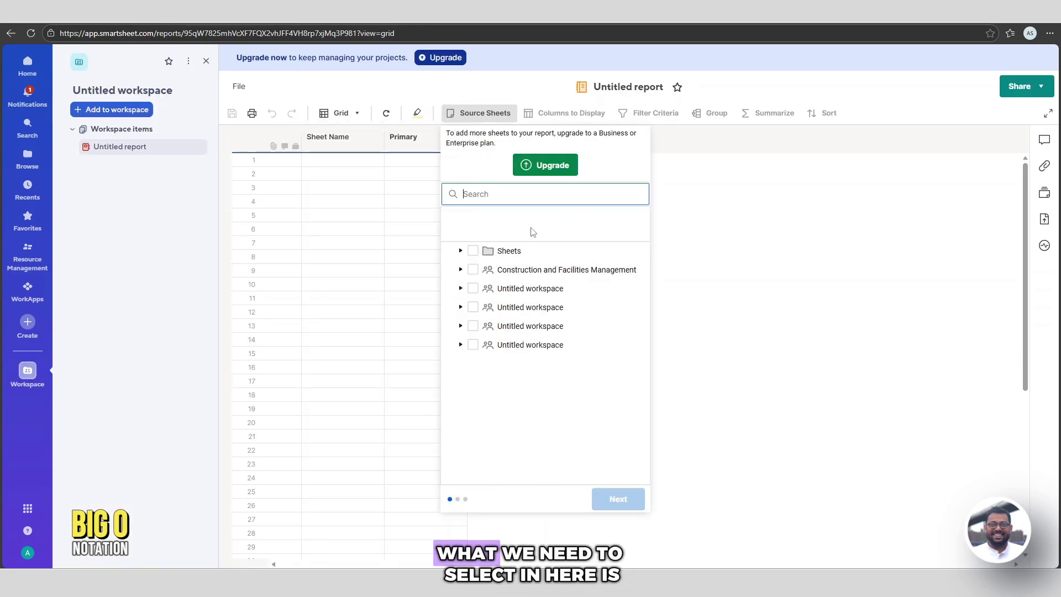
- Set the Analytics Demand Governance System sheet from the untitled workspace as the report's source and proceed to column selection
left_click(460, 270)
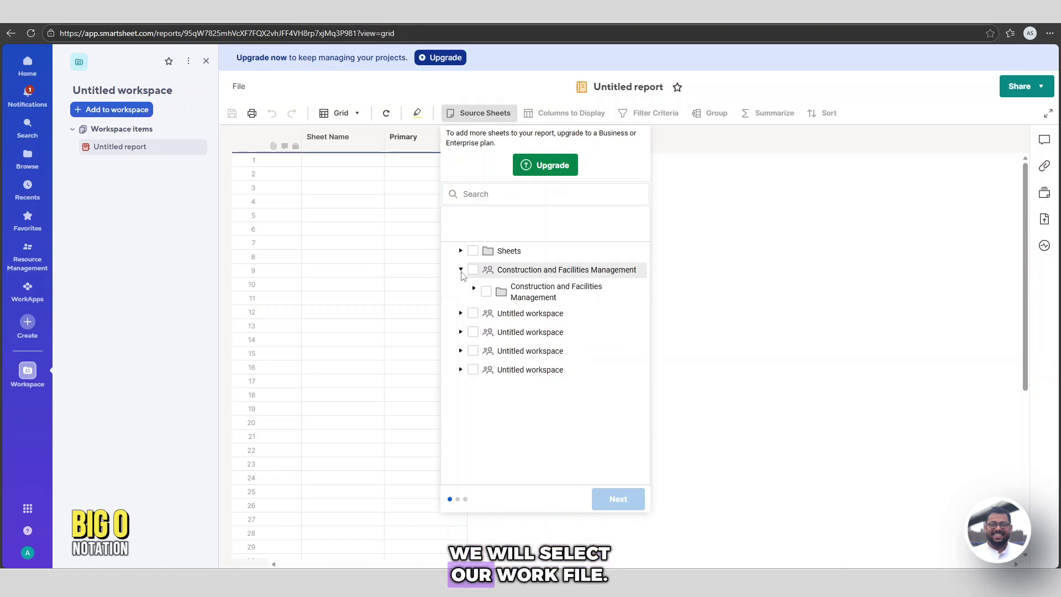
left_click(461, 312)
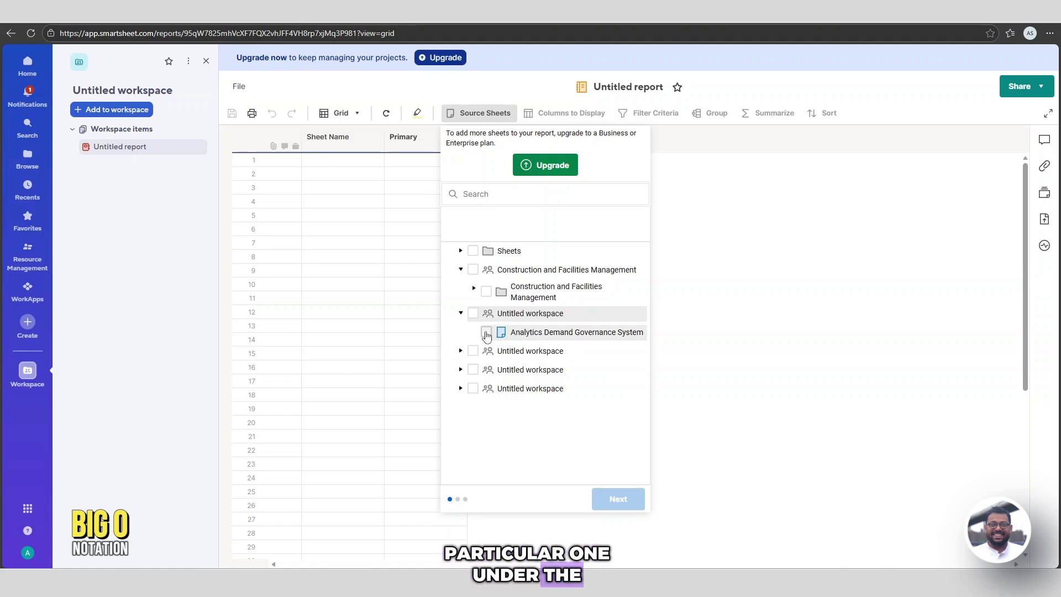
left_click(486, 333)
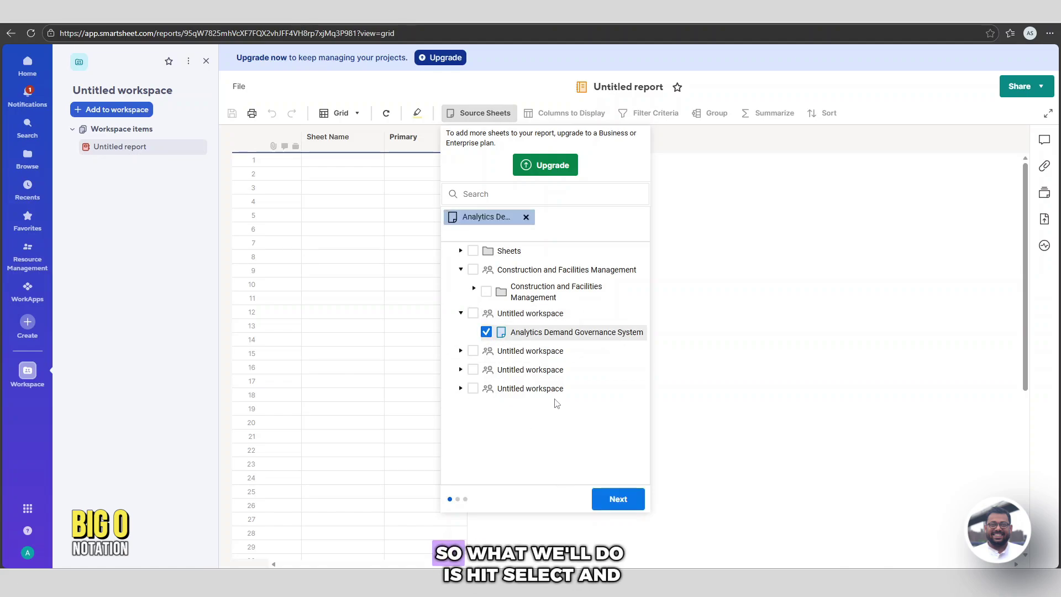
left_click(616, 500)
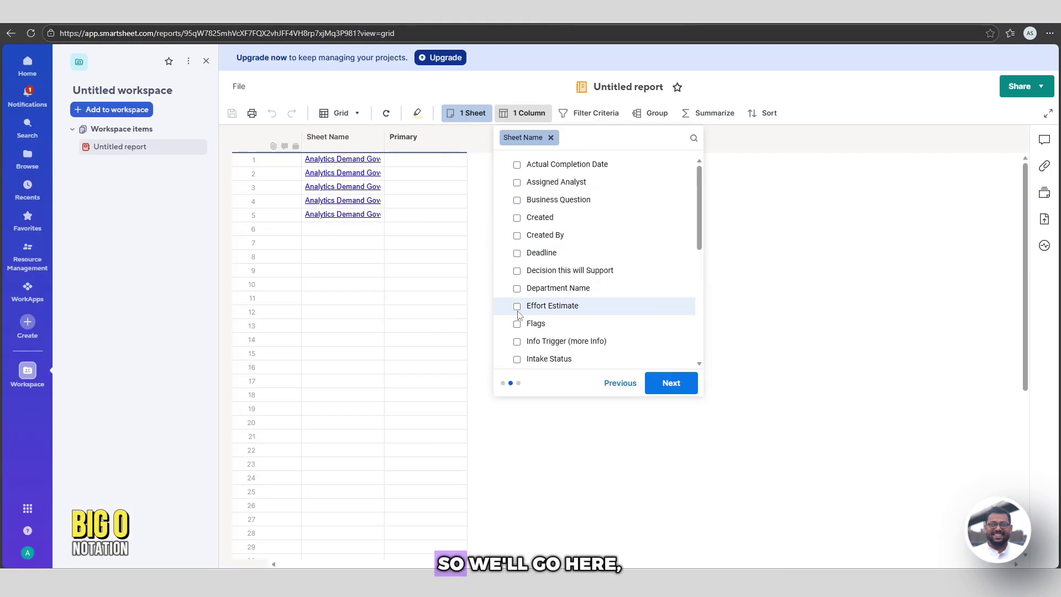
- Include the Department Name and Requester Name columns in the report and remove the Sheet Name column
left_click_drag(698, 193, 693, 223)
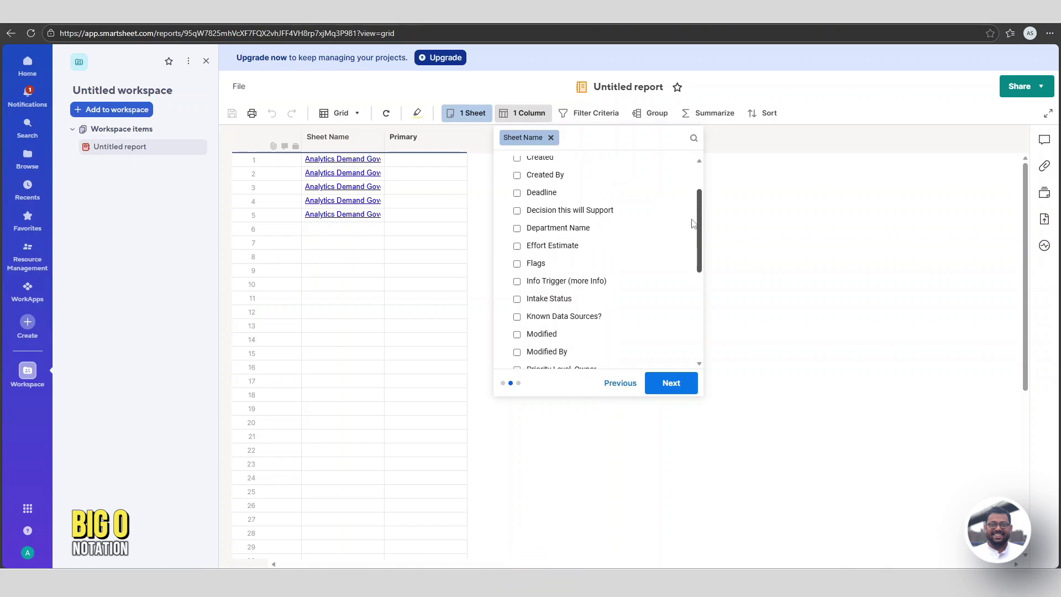
left_click(517, 228)
left_click_drag(698, 216, 699, 246)
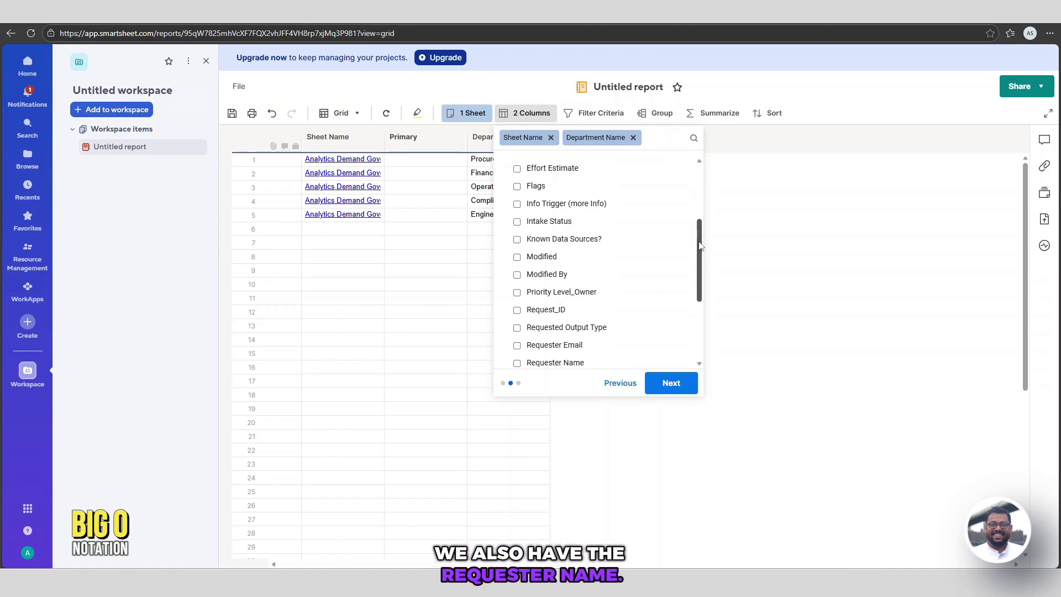
scroll(574, 301, "down", 2)
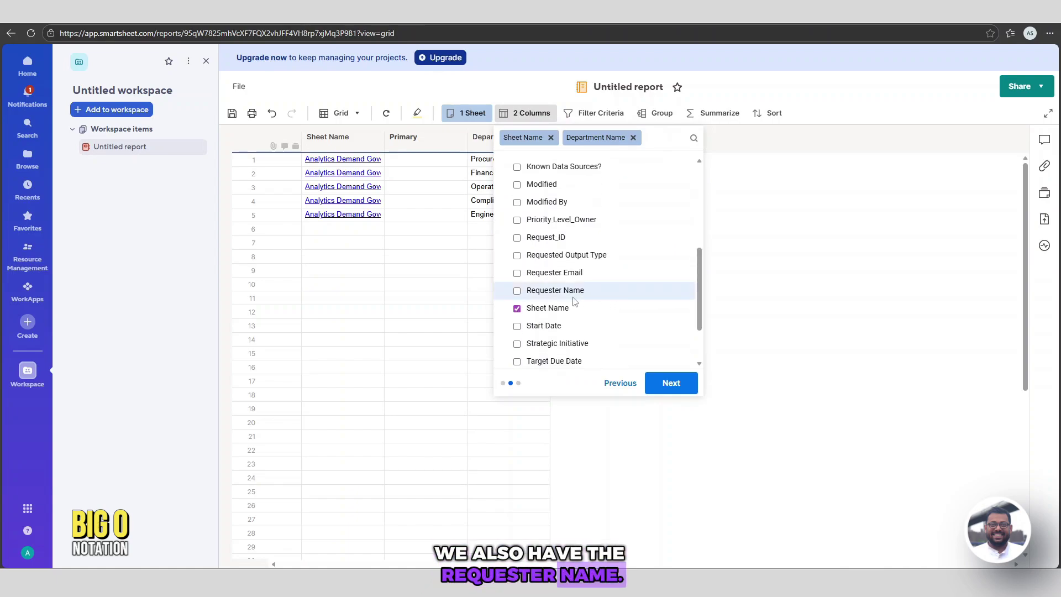
left_click(517, 291)
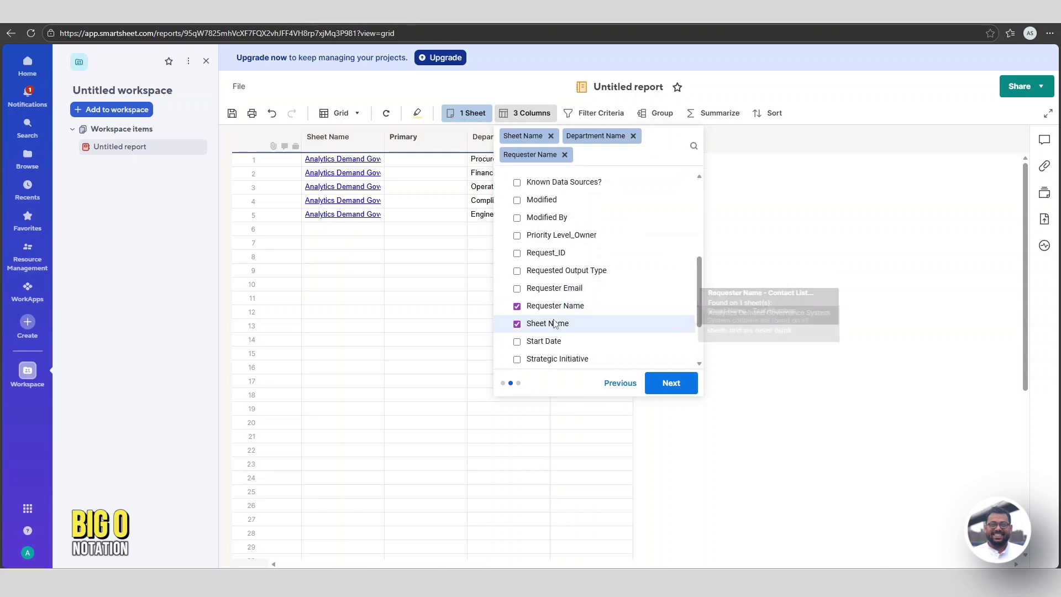
left_click(518, 324)
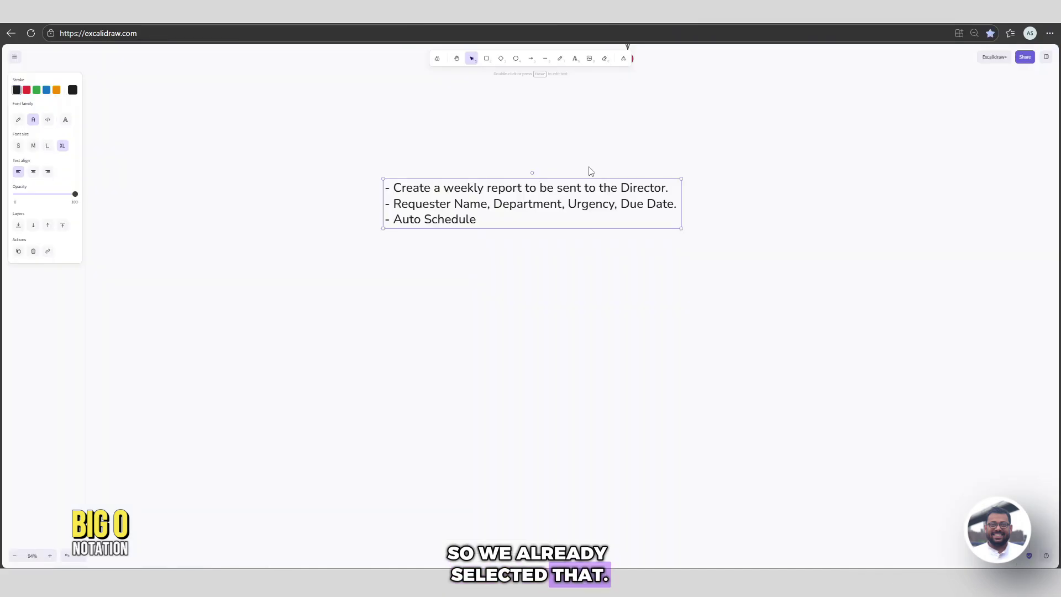
- Switch back to Smartsheet and add the Urgency and Target Due Date columns to the report without setting any filter criteria
left_click(469, 15)
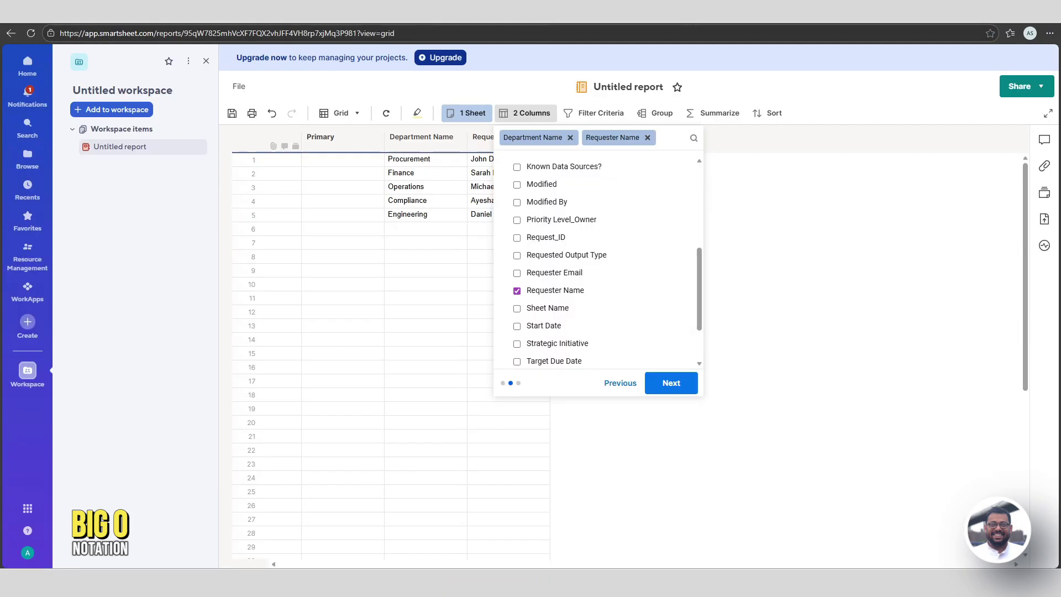
left_click_drag(701, 281, 700, 309)
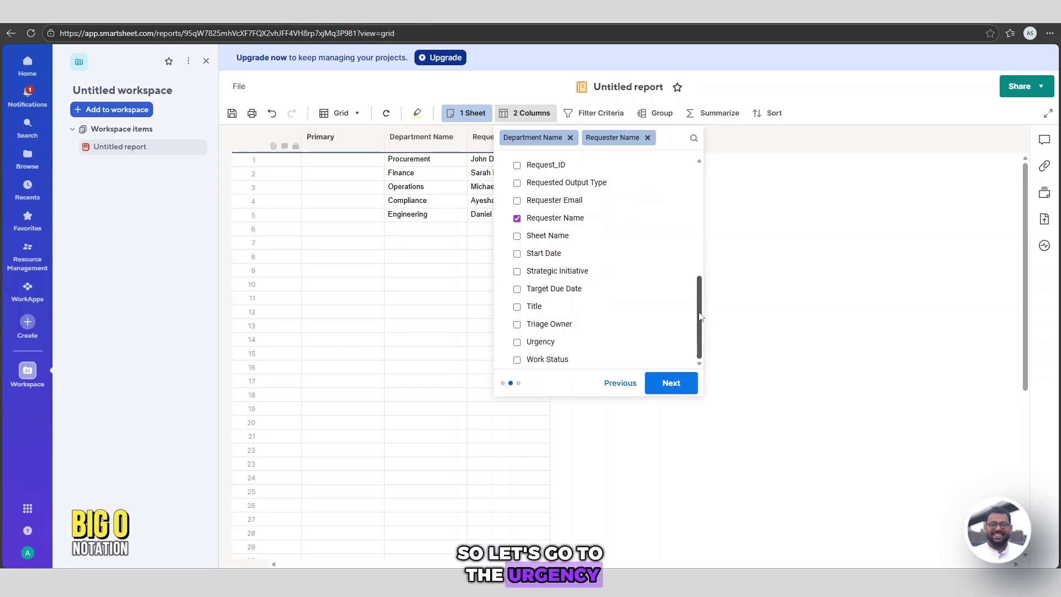
left_click(518, 343)
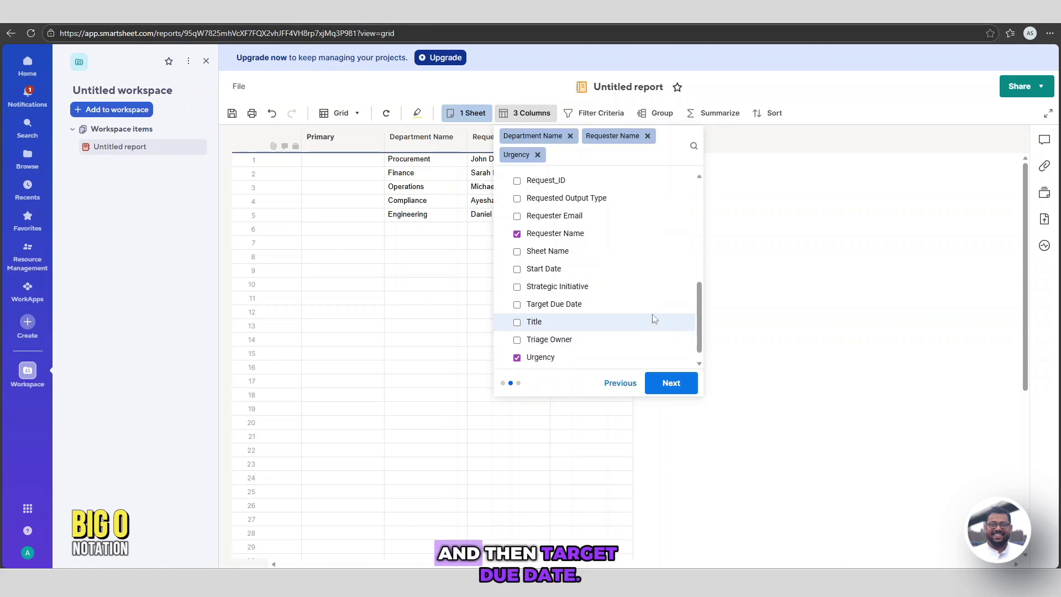
left_click(518, 305)
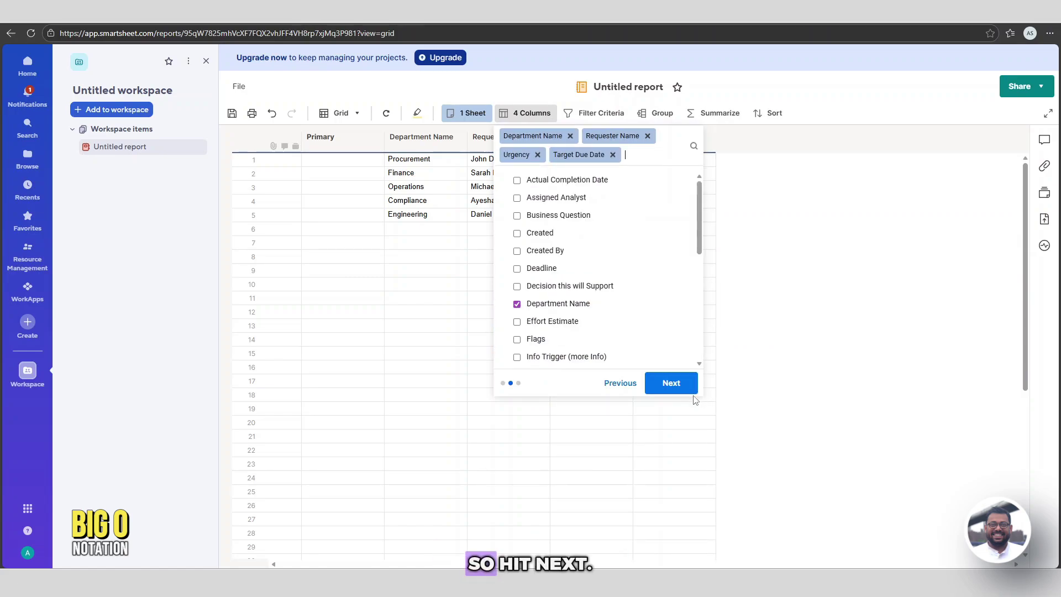
left_click(681, 384)
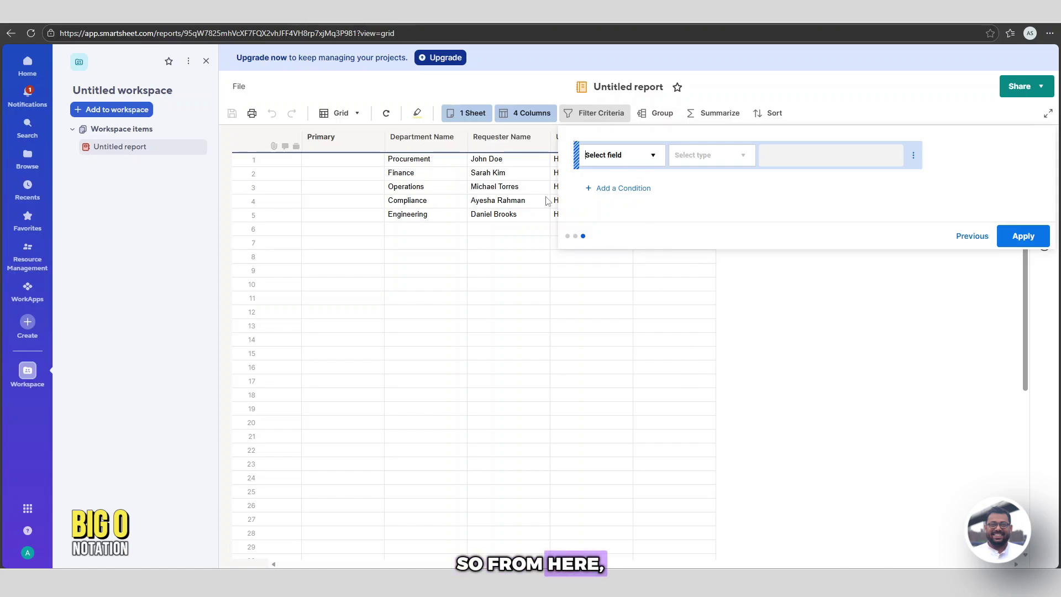
left_click(851, 352)
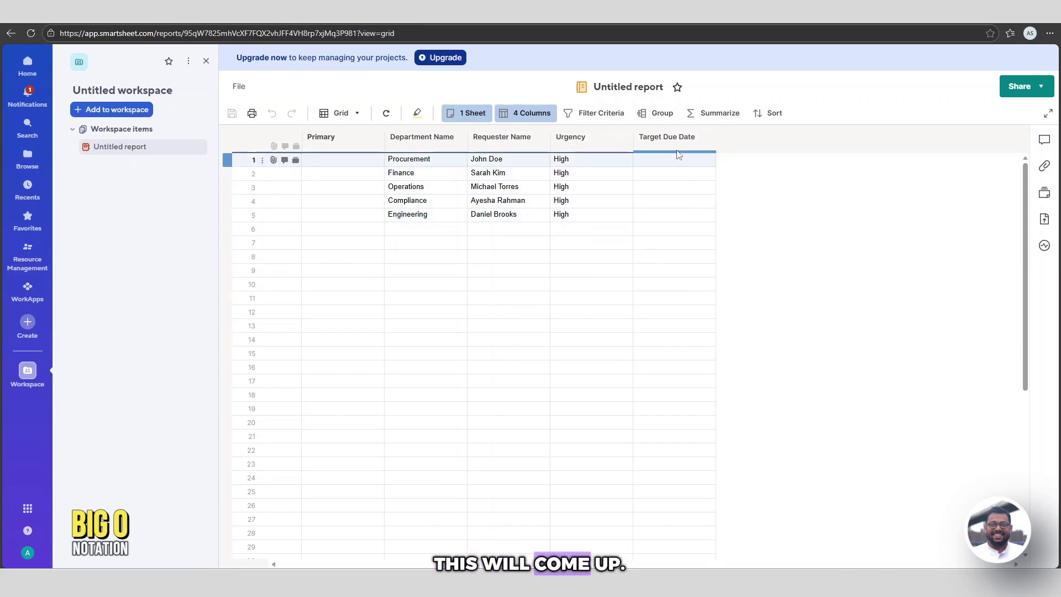
- Hide the report's Primary column and rename the report to Director Report
right_click(332, 138)
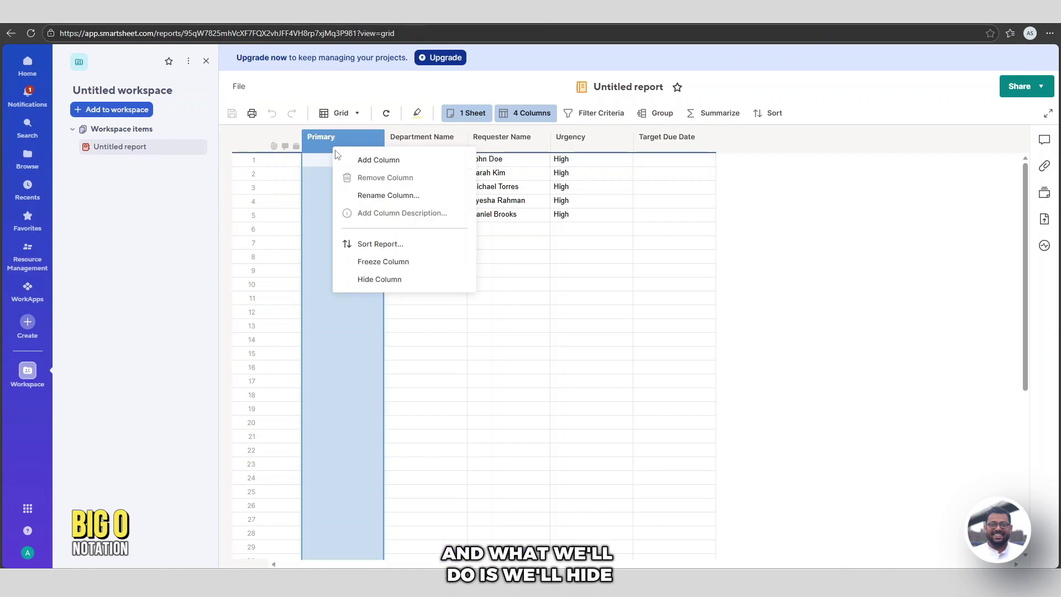
left_click(362, 280)
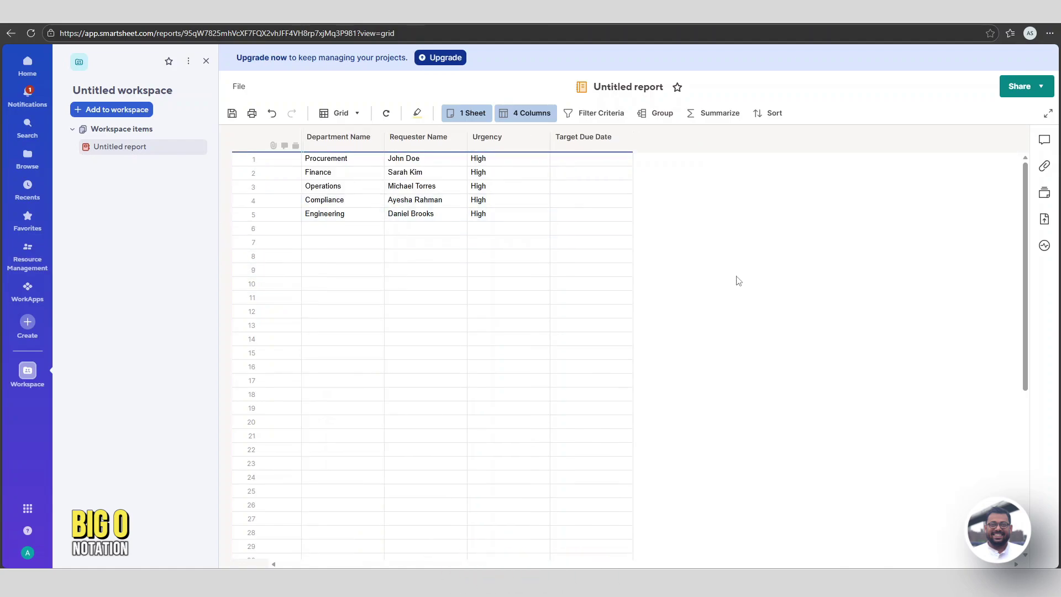
left_click(613, 91)
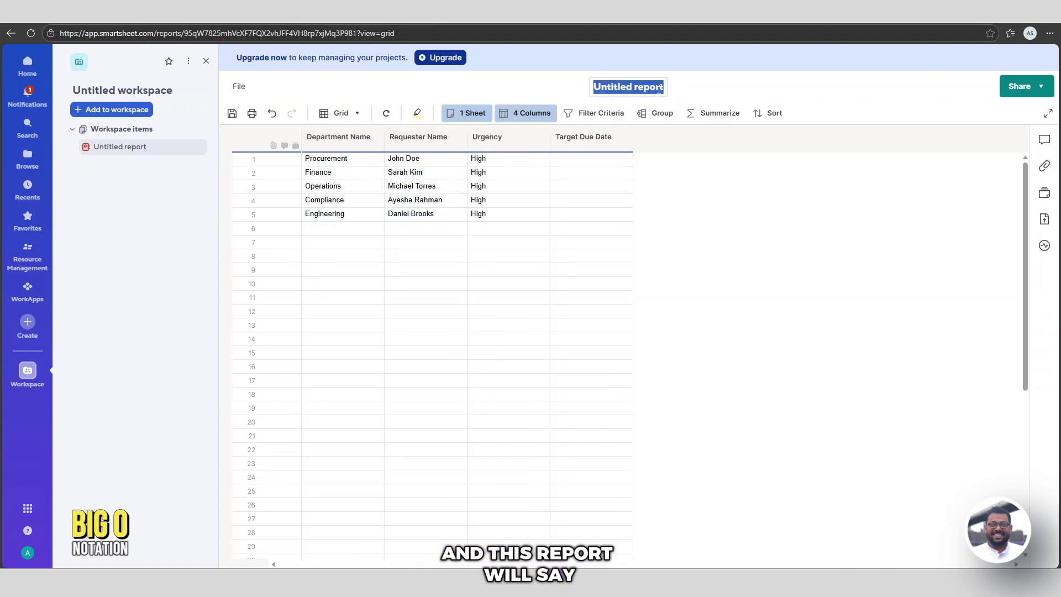
type("Direct")
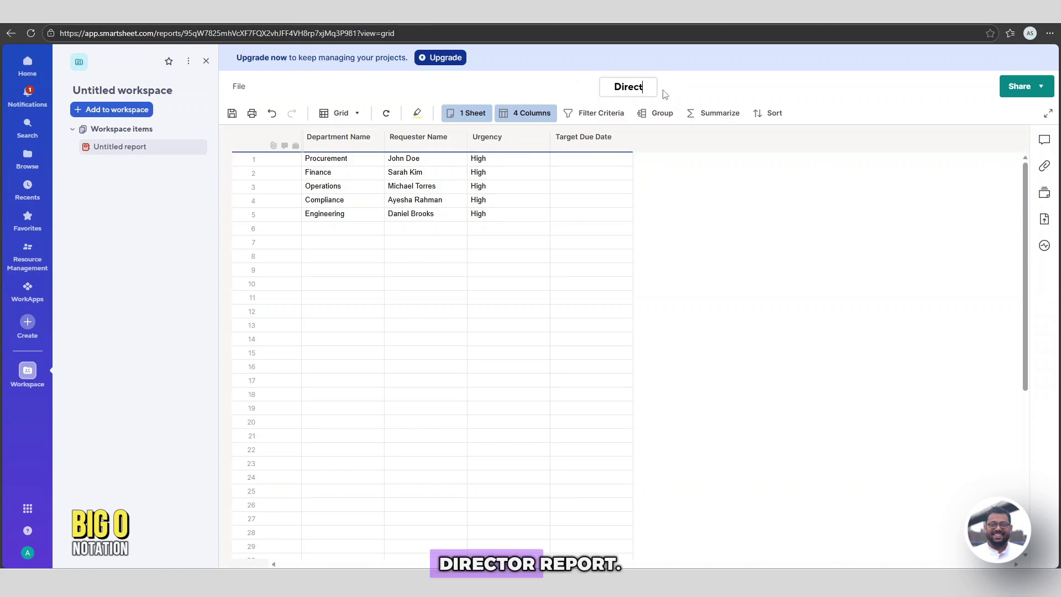
type("or R")
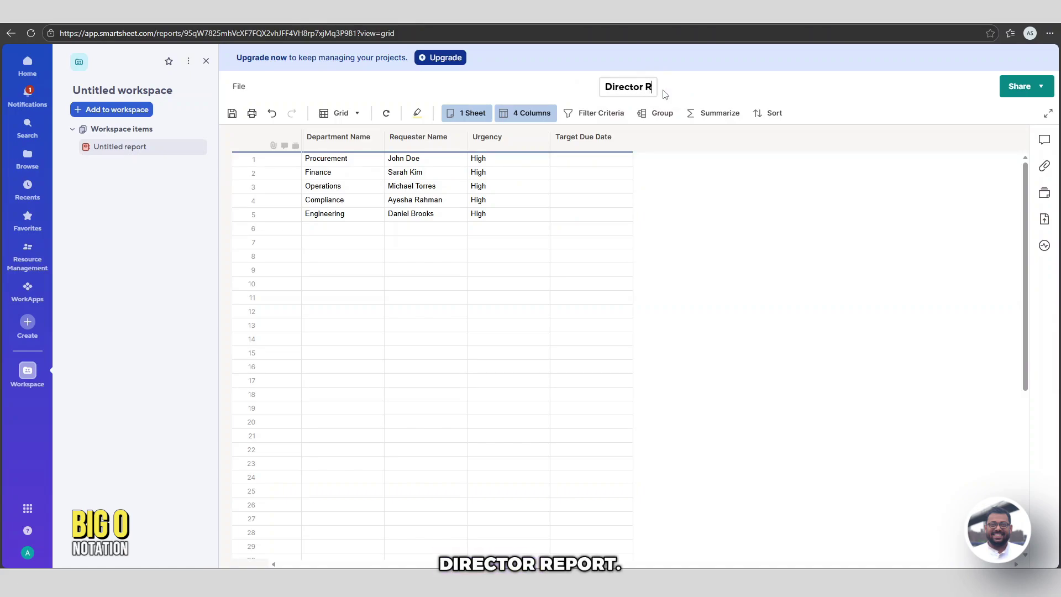
type("eport")
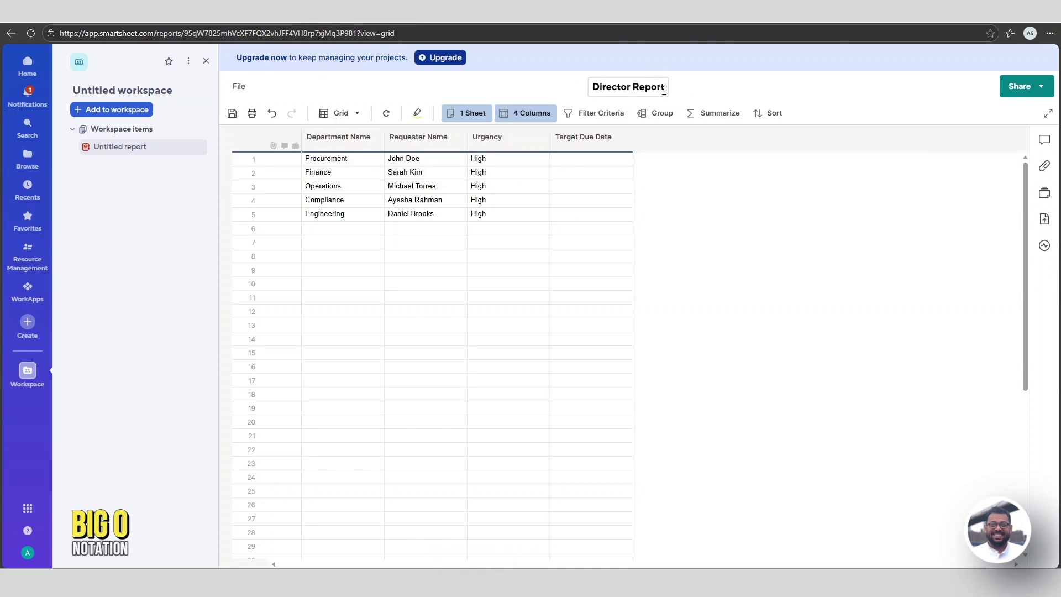
key("Return")
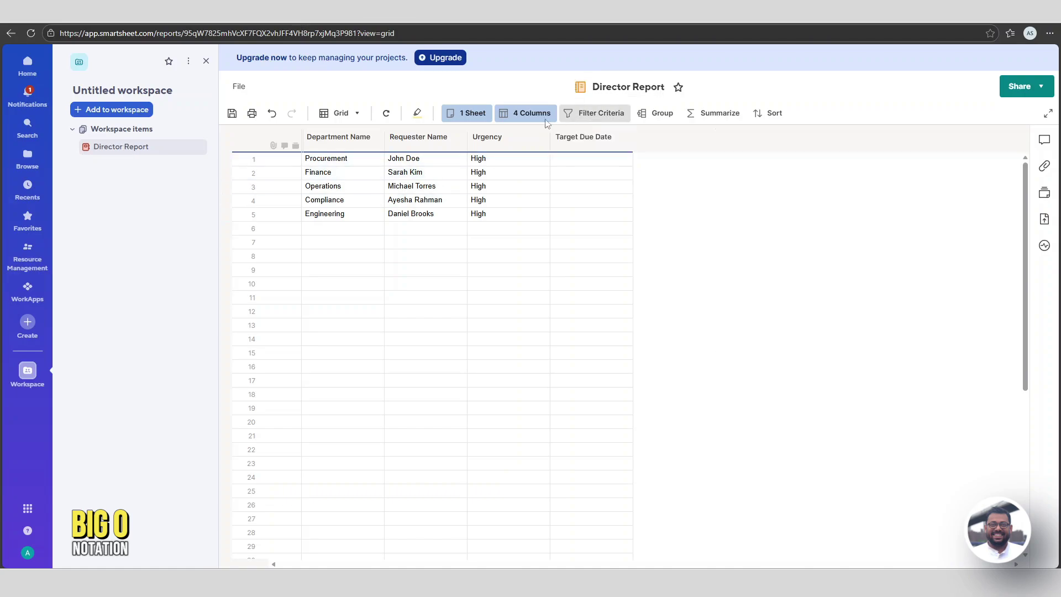
- Filter the report to rows where Urgency is one of High
left_click(601, 113)
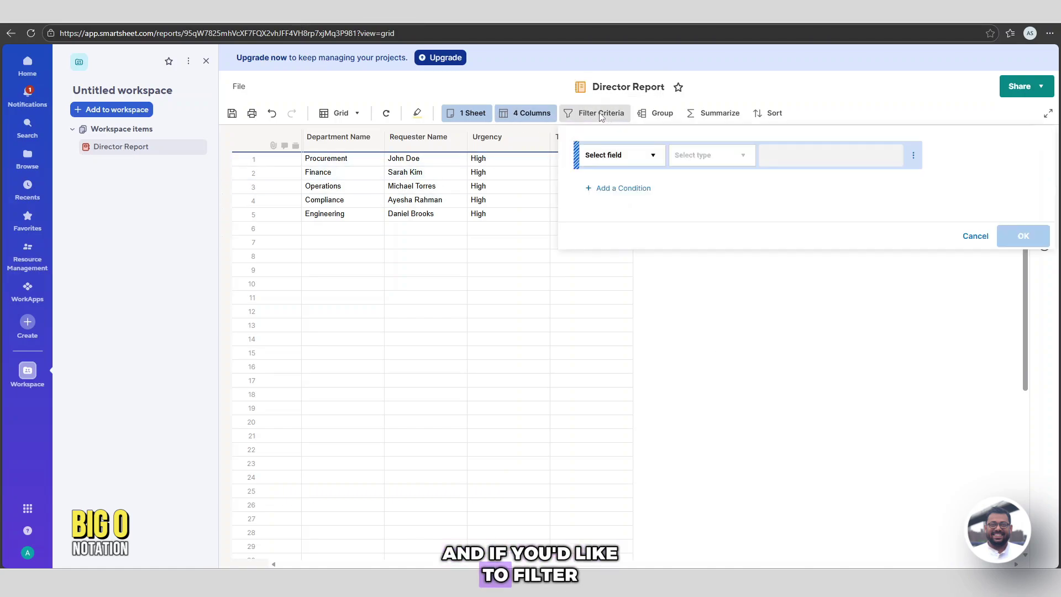
left_click(653, 155)
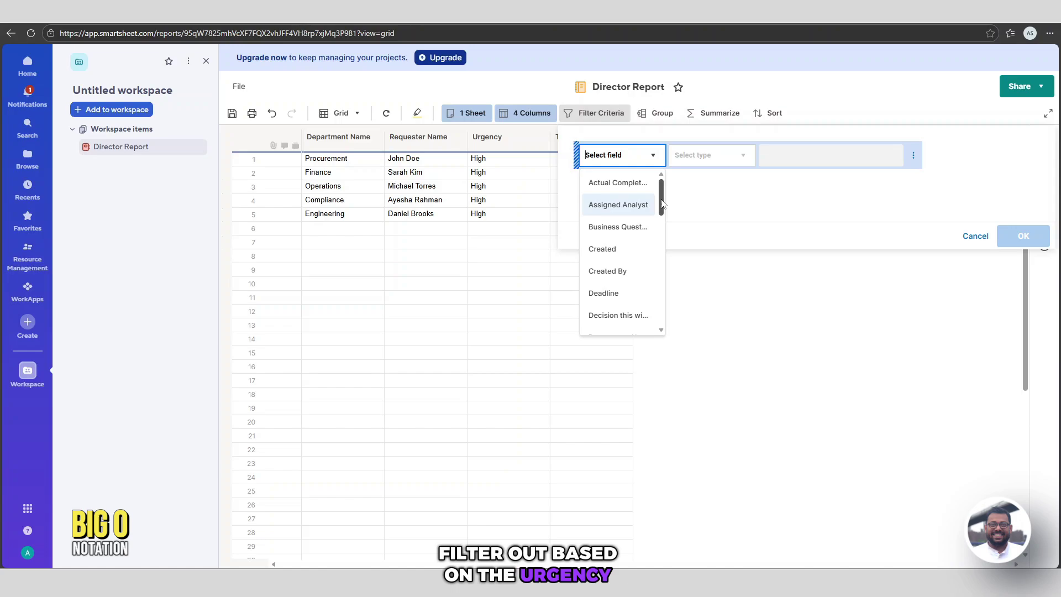
left_click_drag(660, 191, 662, 321)
left_click(608, 300)
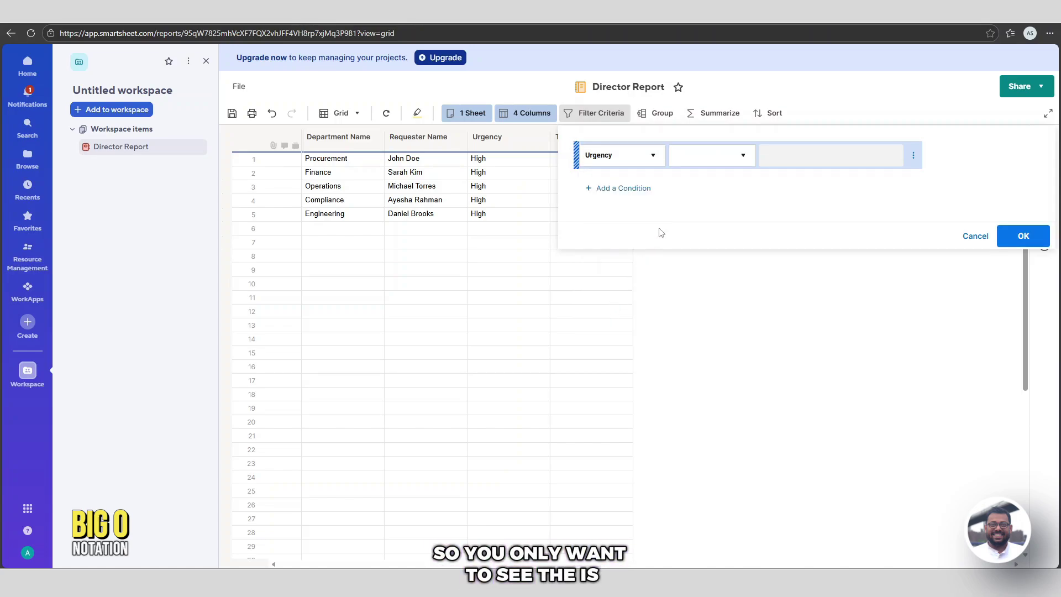
left_click(742, 155)
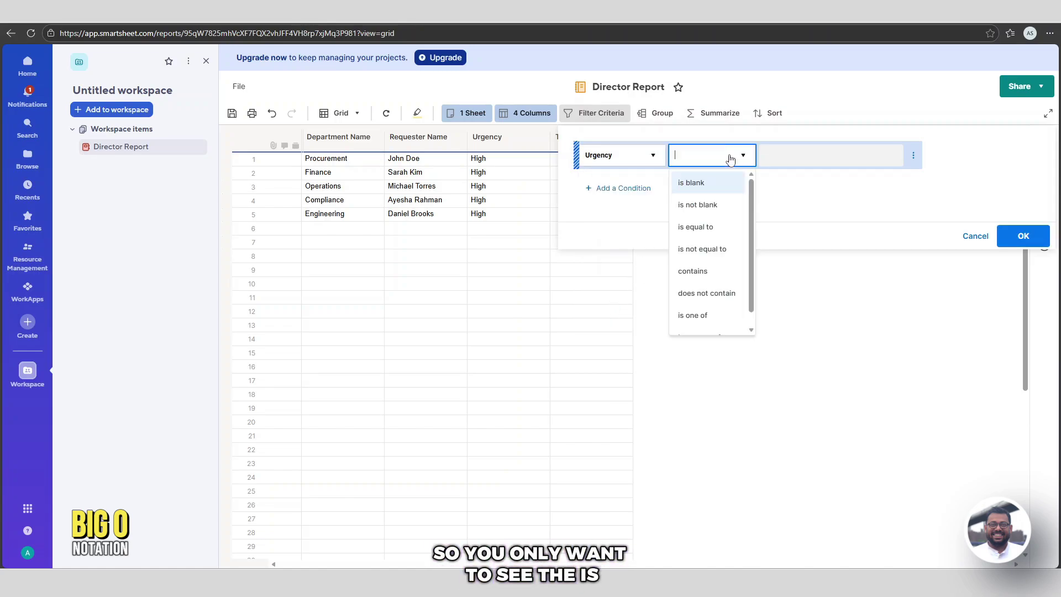
left_click(697, 315)
left_click(862, 166)
left_click(843, 182)
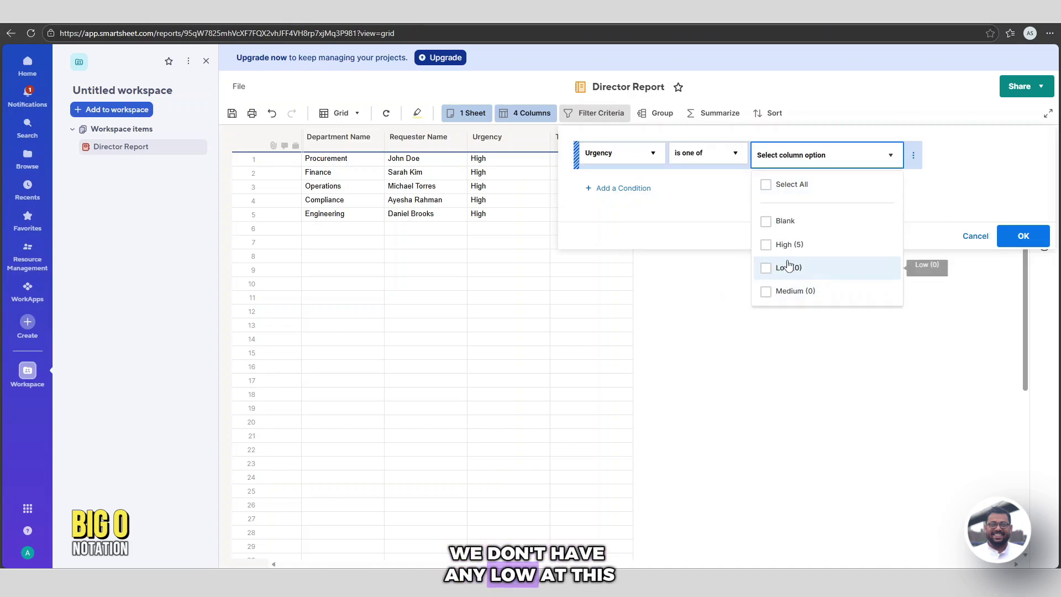
left_click(768, 245)
left_click(1024, 236)
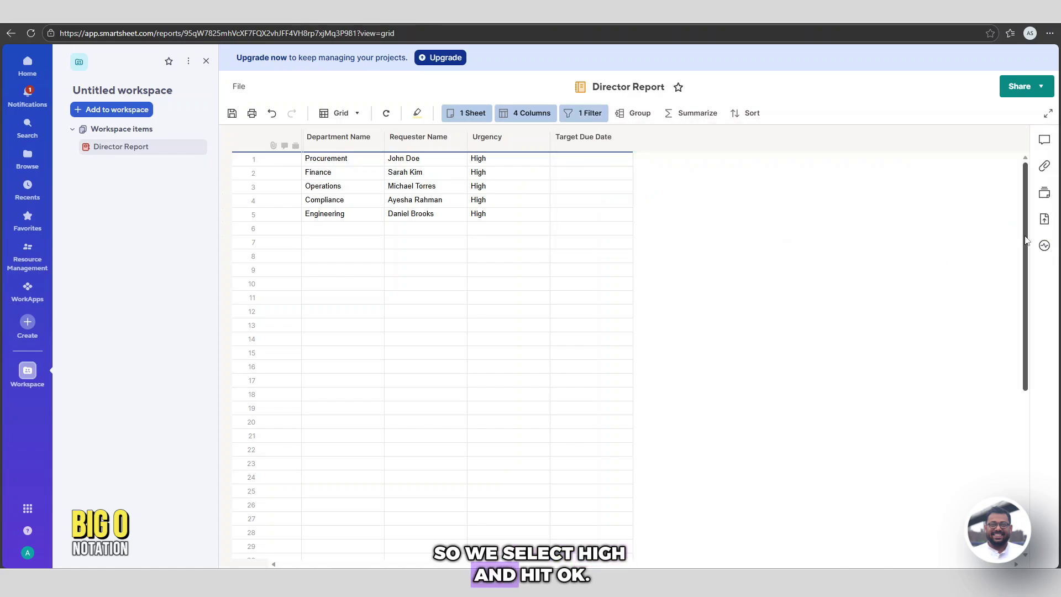
left_click(610, 351)
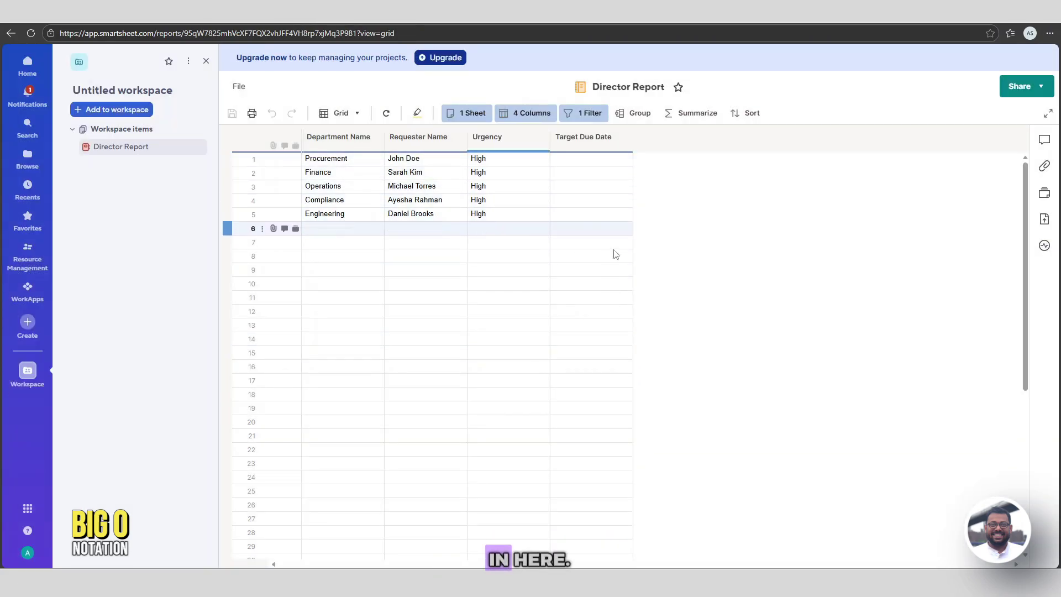
left_click(698, 114)
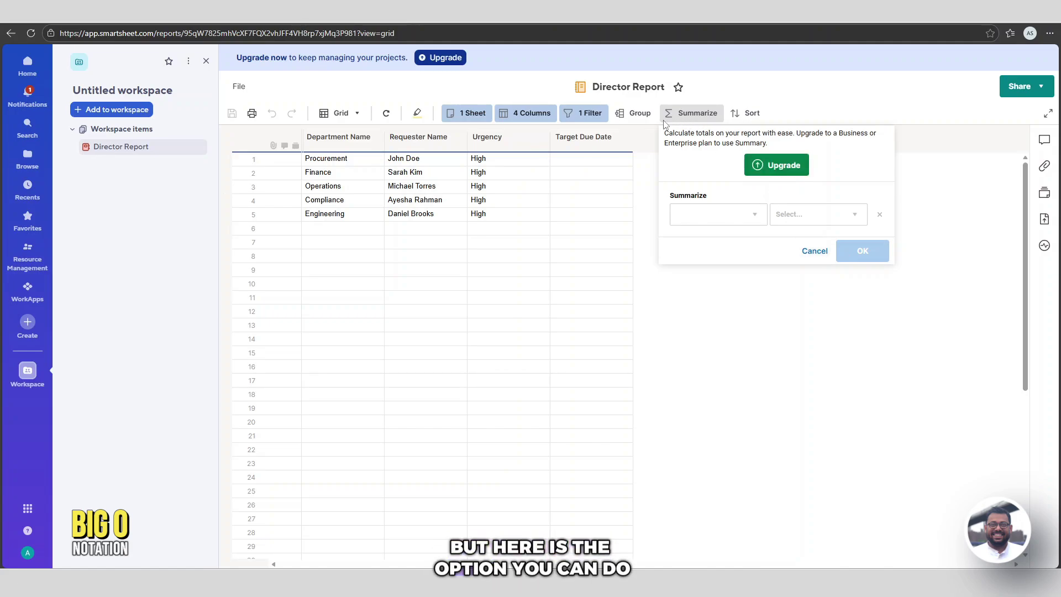
left_click(813, 252)
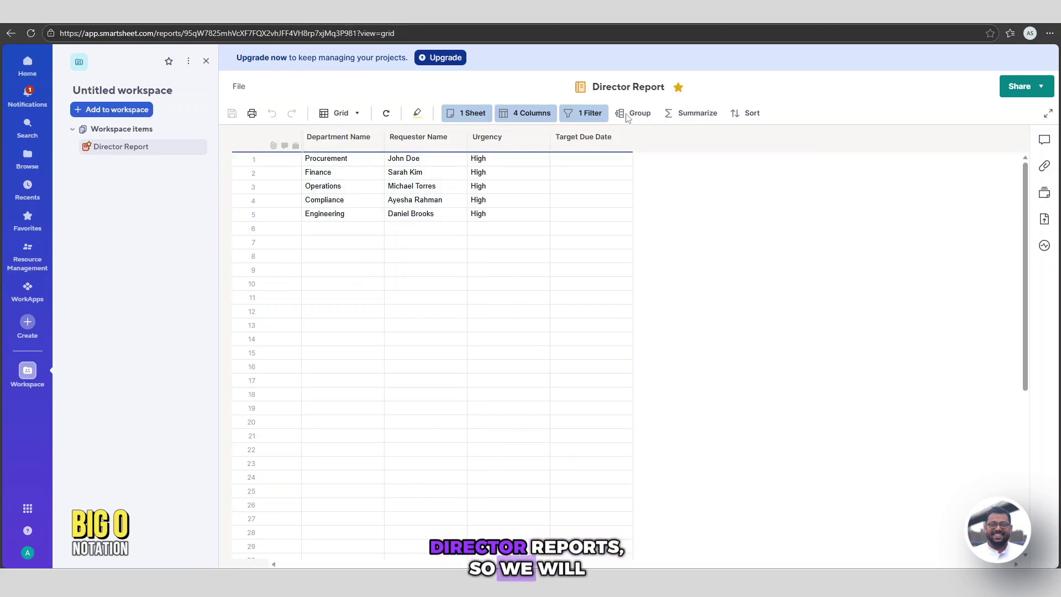
- Rename the report to Director Weekly Demand Report
left_click(632, 87)
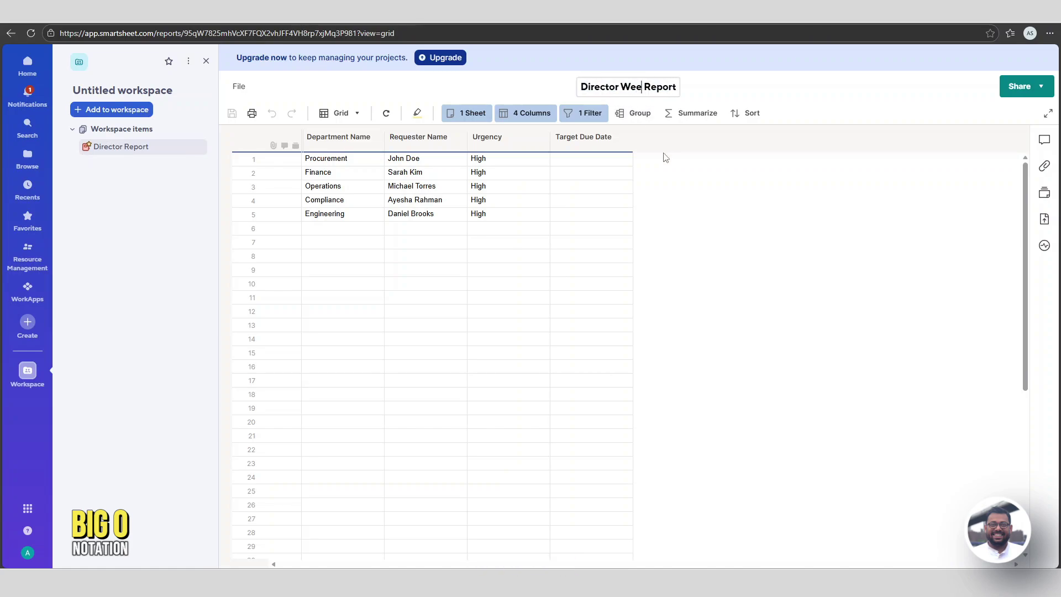
type("Weekly De")
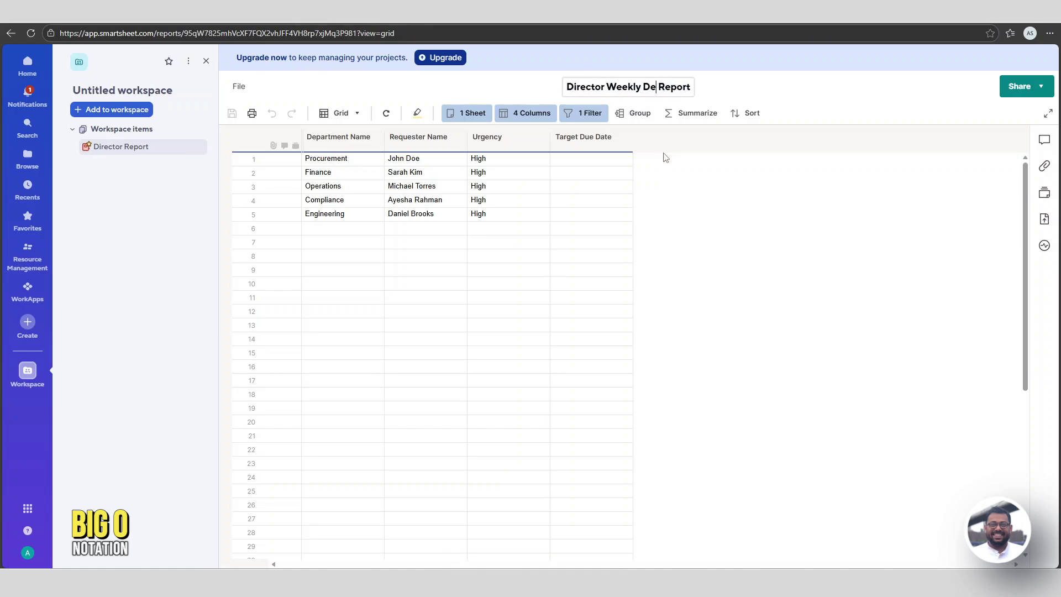
type("mand")
left_click(678, 214)
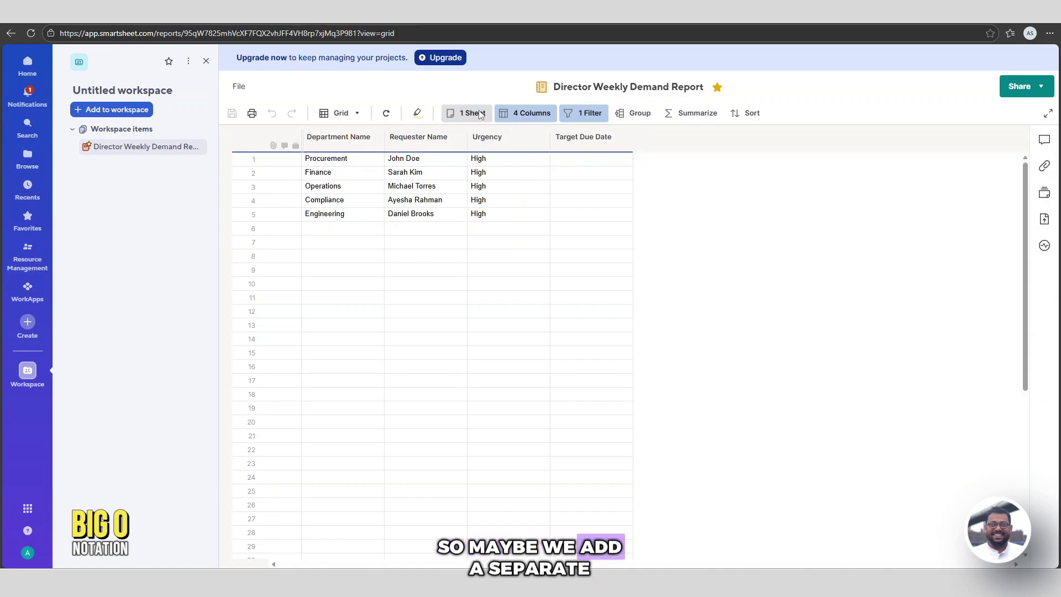
- Search the report's available columns for "sys" and "sub", clearing the search text after each
left_click(537, 116)
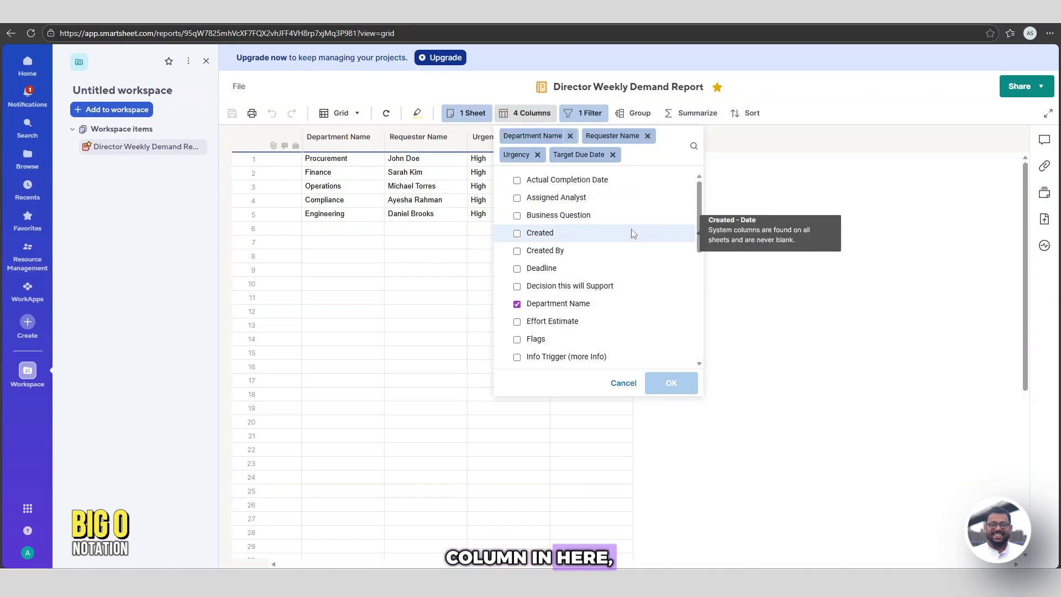
left_click(652, 157)
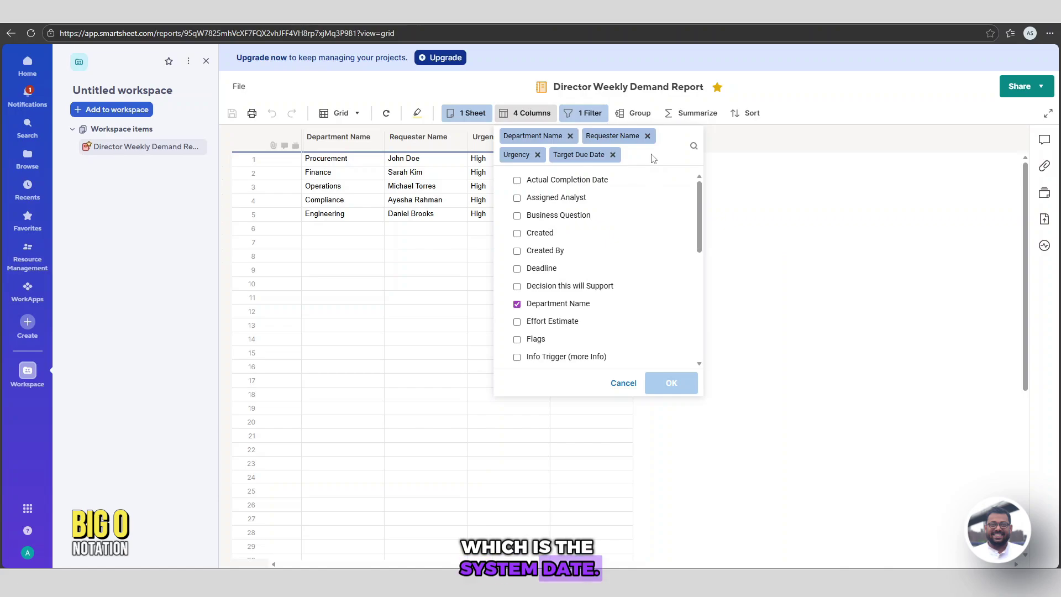
type("sys")
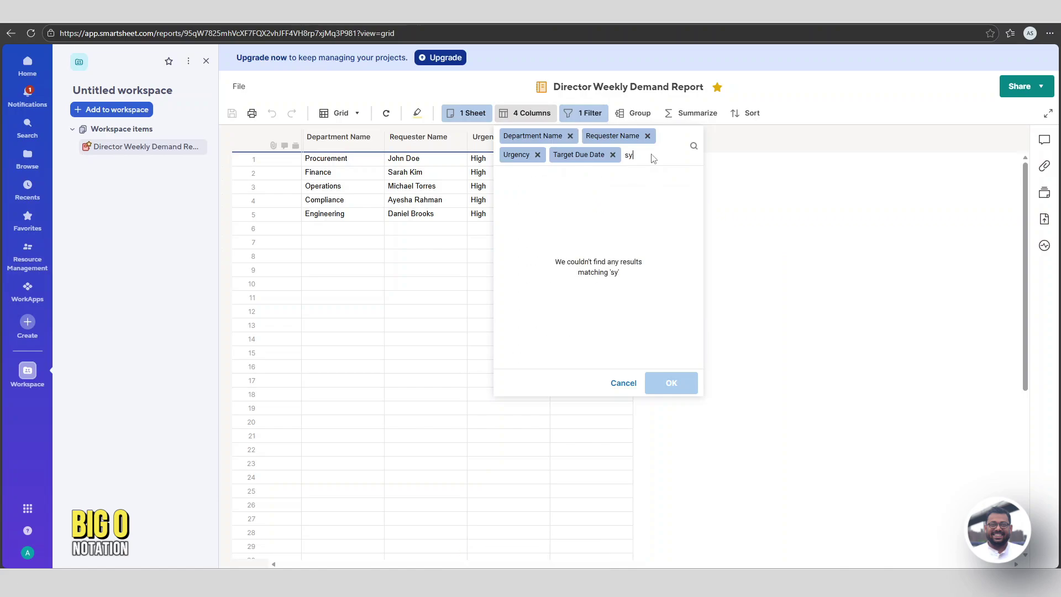
key("BackSpace")
key("BackSpace")
type("sub")
key("BackSpace")
key("BackSpace")
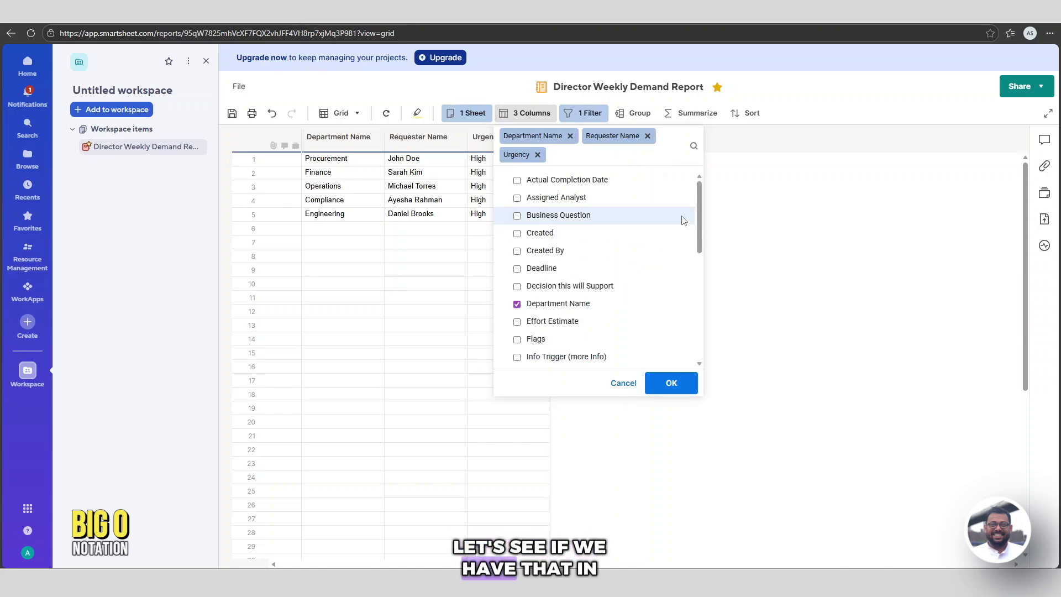
- Add the Start Date column to the report and select it in the grid
left_click_drag(699, 201, 705, 300)
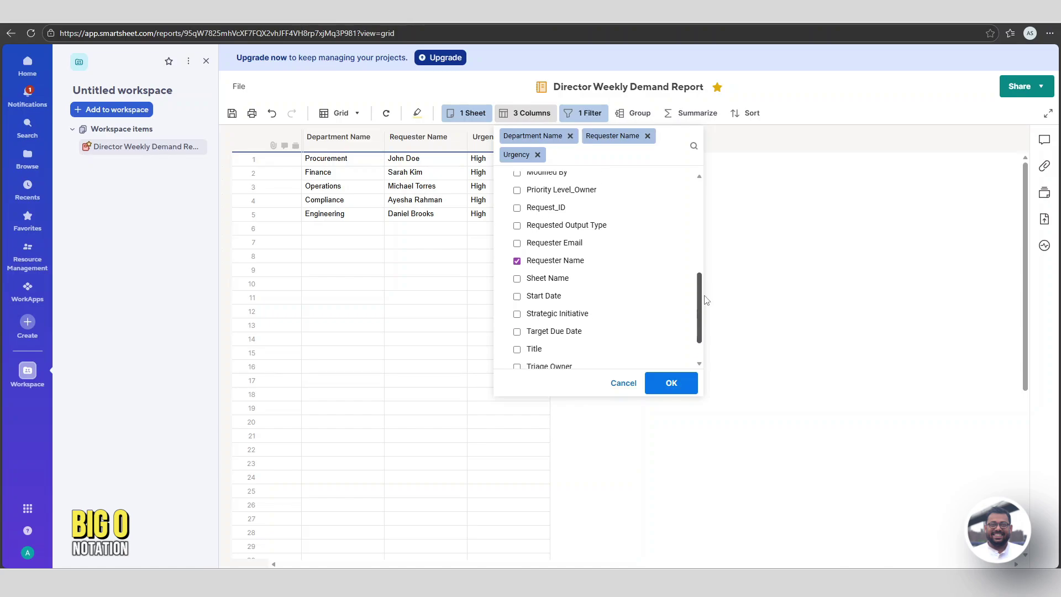
left_click(549, 301)
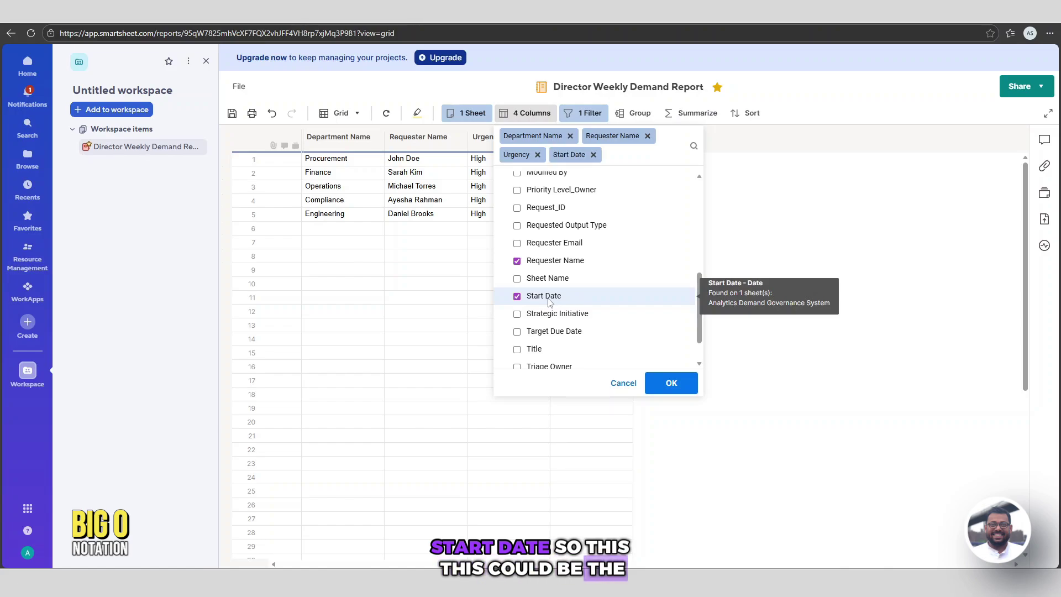
left_click(680, 387)
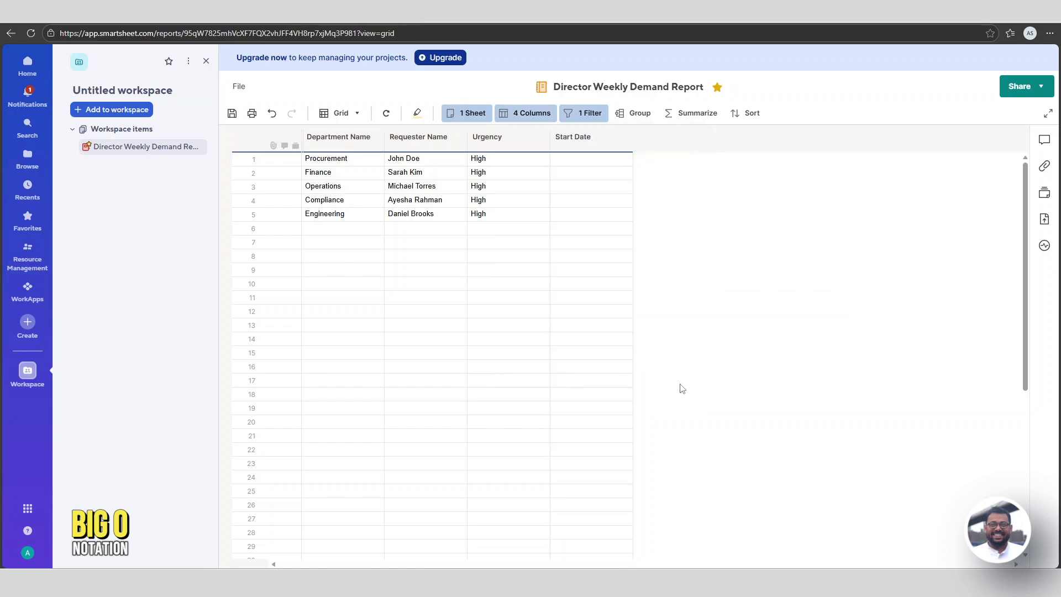
left_click(601, 137)
left_click_drag(601, 137, 580, 146)
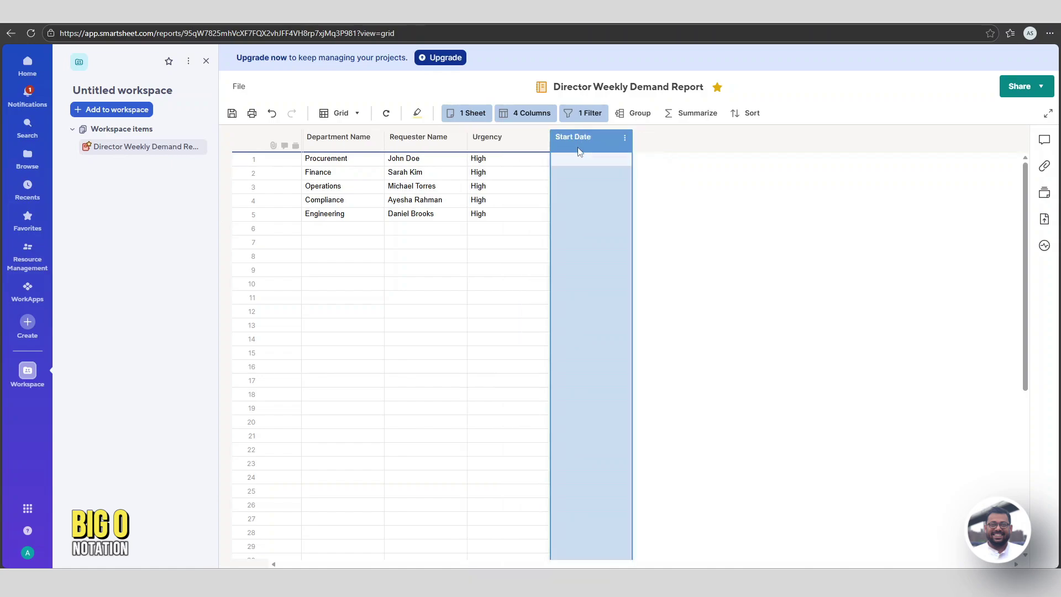
- Add the Target Due Date column to the report and save the report
left_click(526, 113)
scroll(644, 230, "down", 5)
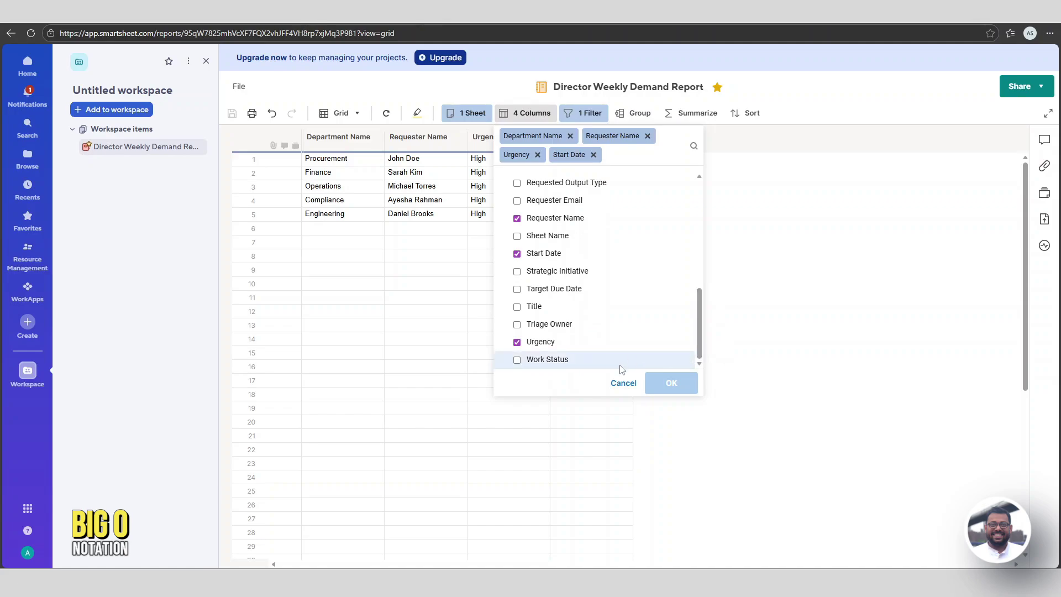
left_click(517, 288)
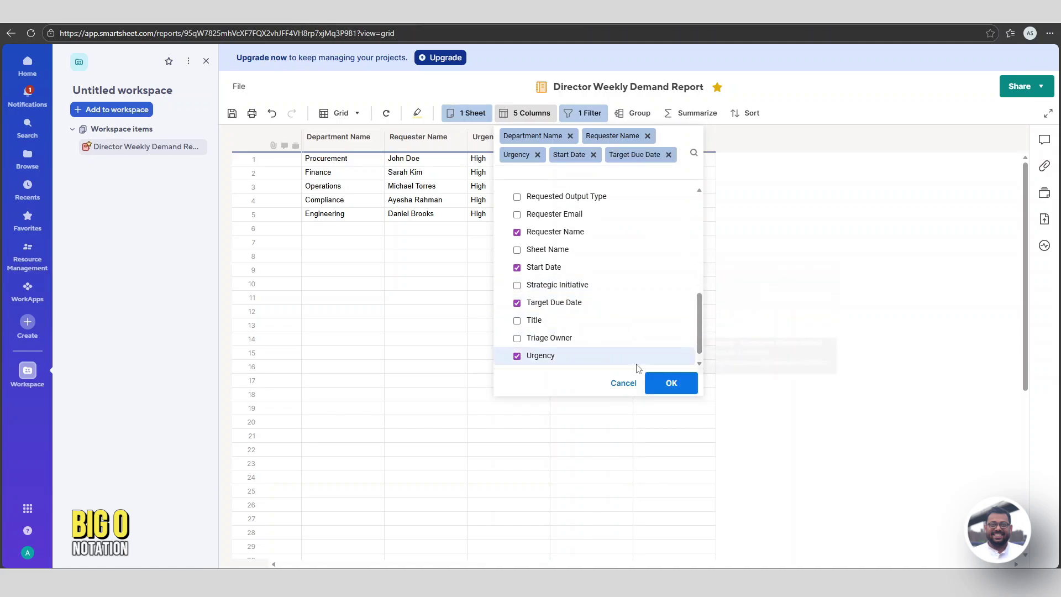
left_click(670, 382)
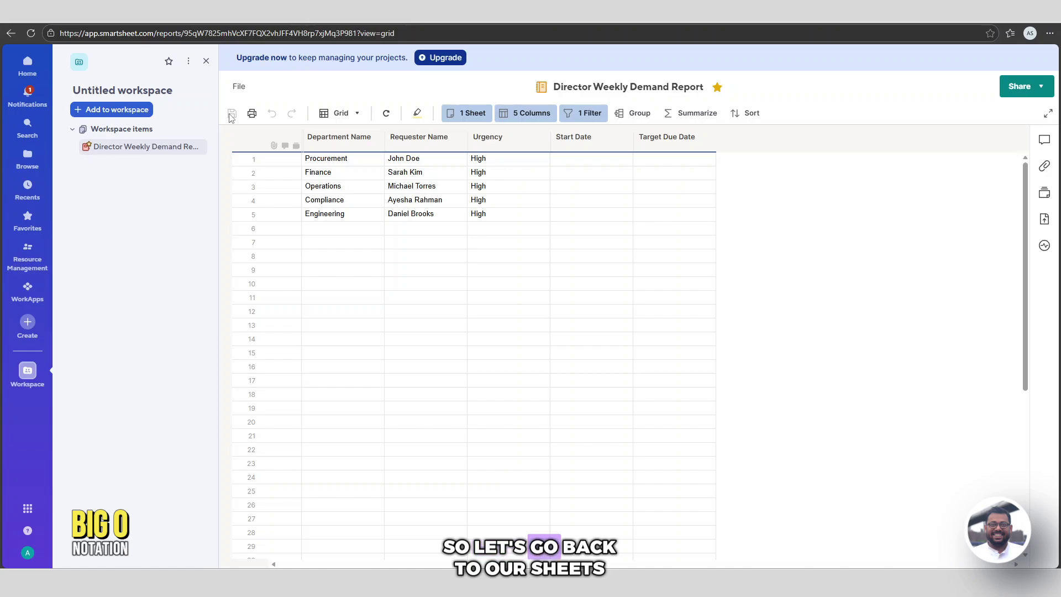
- In the Analytics Demand Governance System sheet, set the Start Date of rows 1 and 2 to 02/09/26
left_click(24, 190)
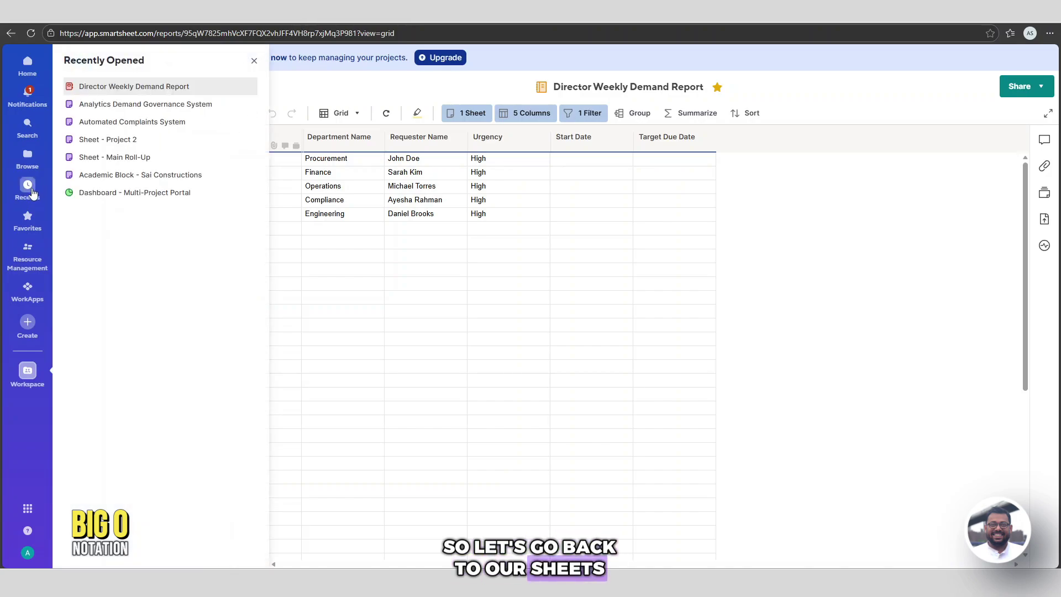
left_click(114, 105)
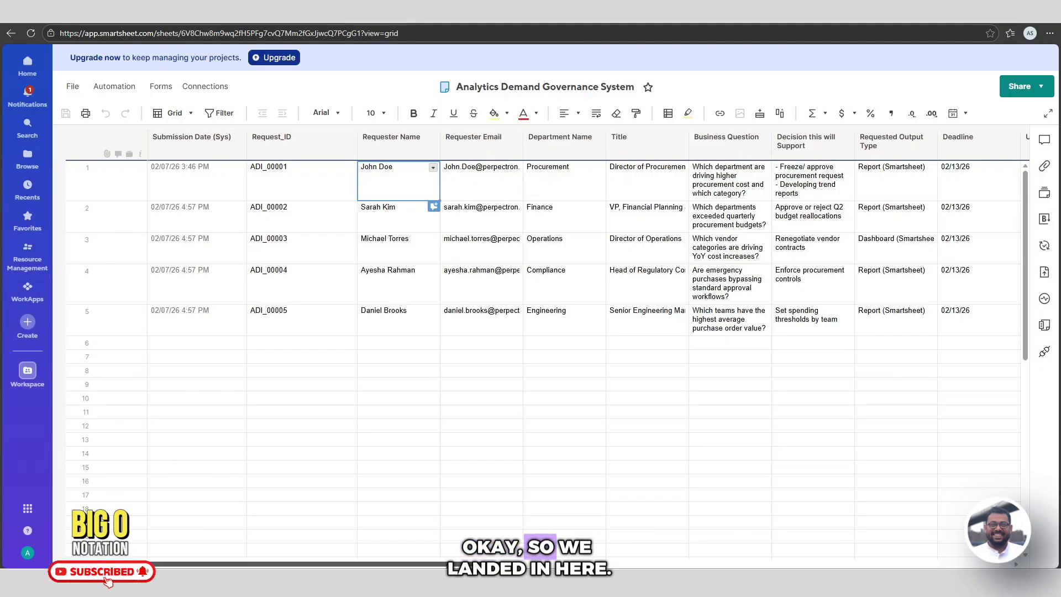
left_click_drag(453, 563, 968, 554)
left_click(757, 190)
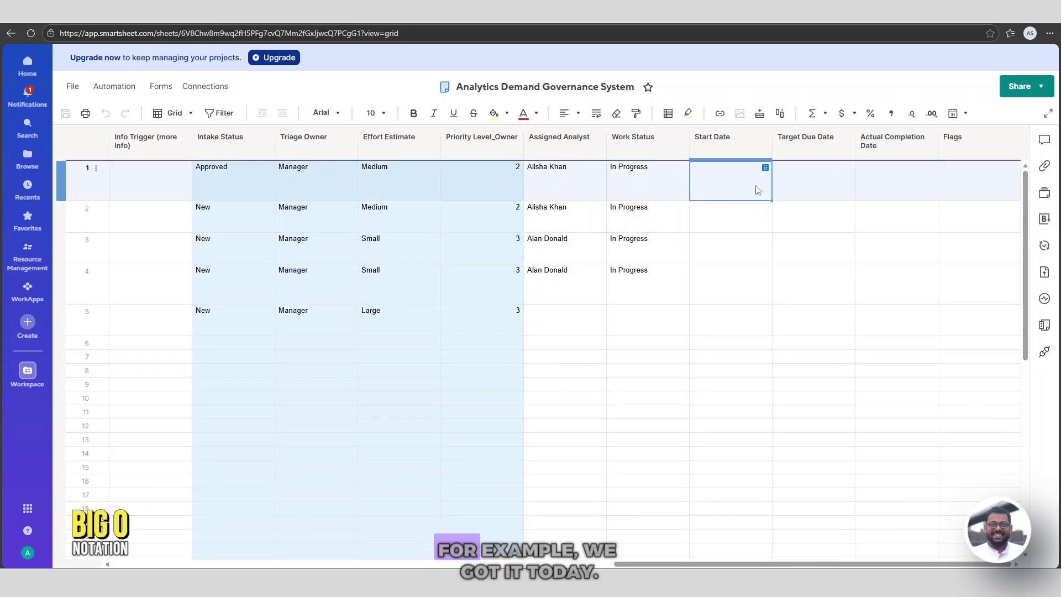
left_click(766, 168)
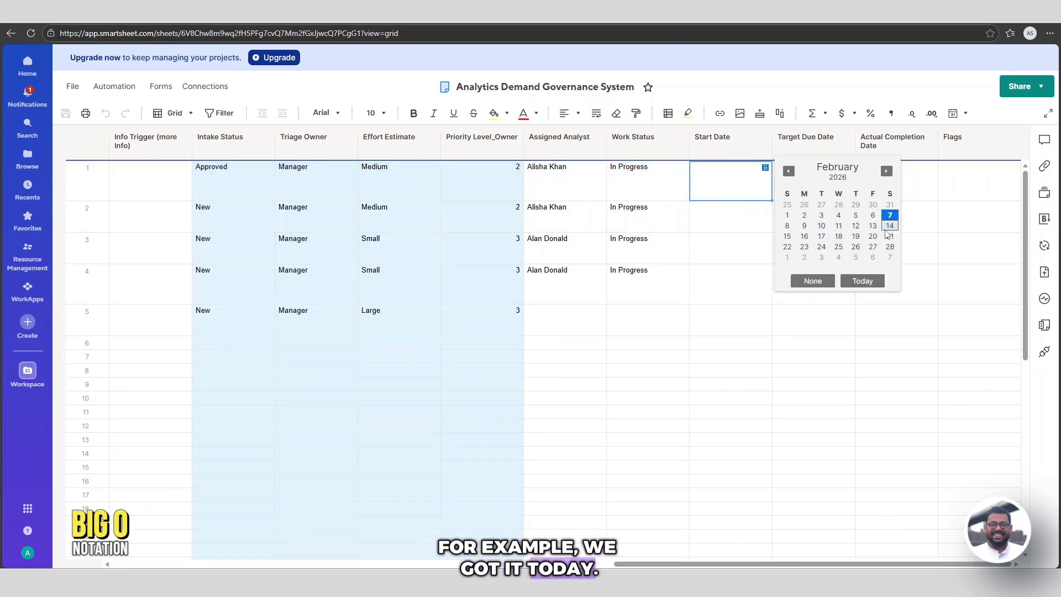
left_click(804, 226)
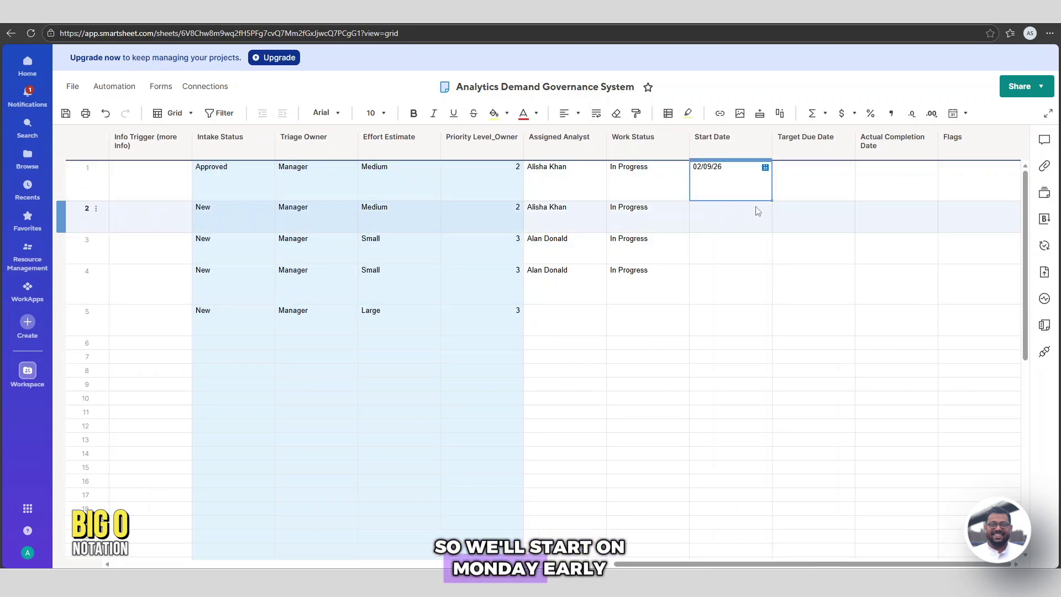
left_click(758, 208)
left_click(765, 208)
left_click(804, 266)
- Set the Start Date of rows 3 and 4 to 02/11/26
left_click(757, 248)
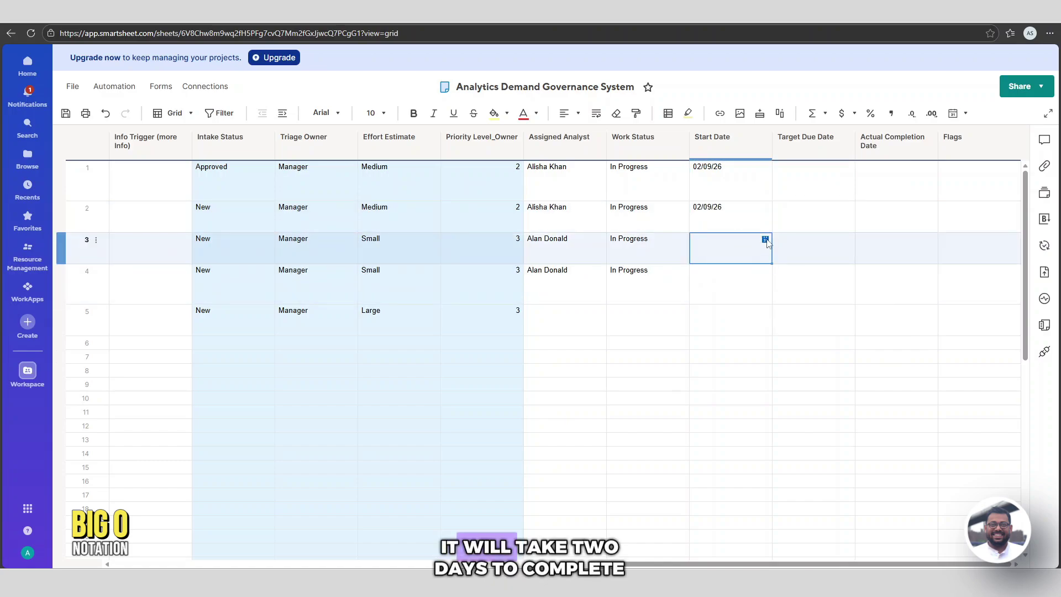
left_click(765, 239)
left_click(839, 299)
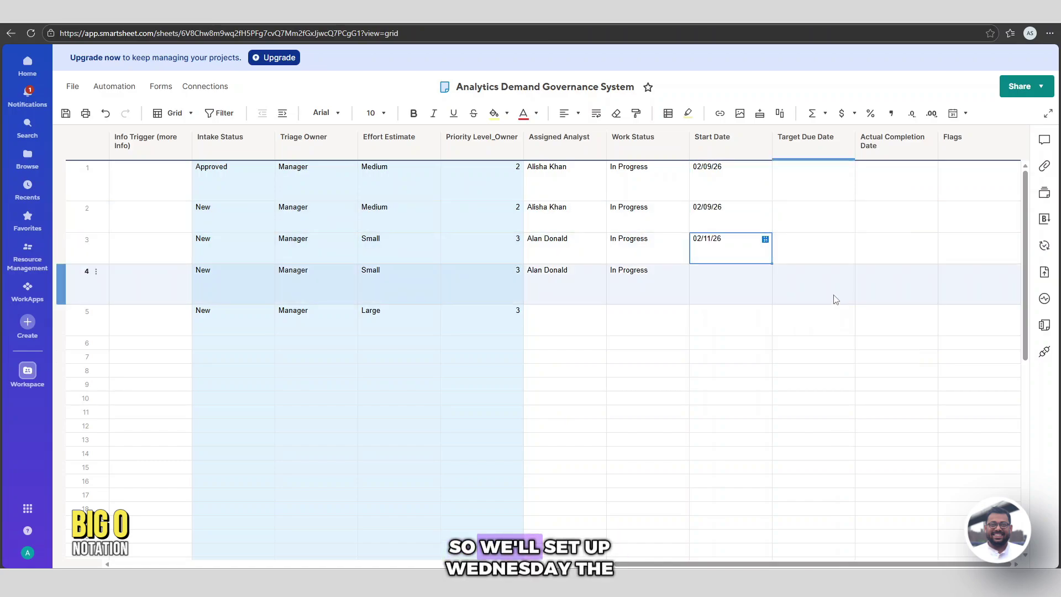
left_click(753, 275)
left_click(765, 271)
left_click(839, 330)
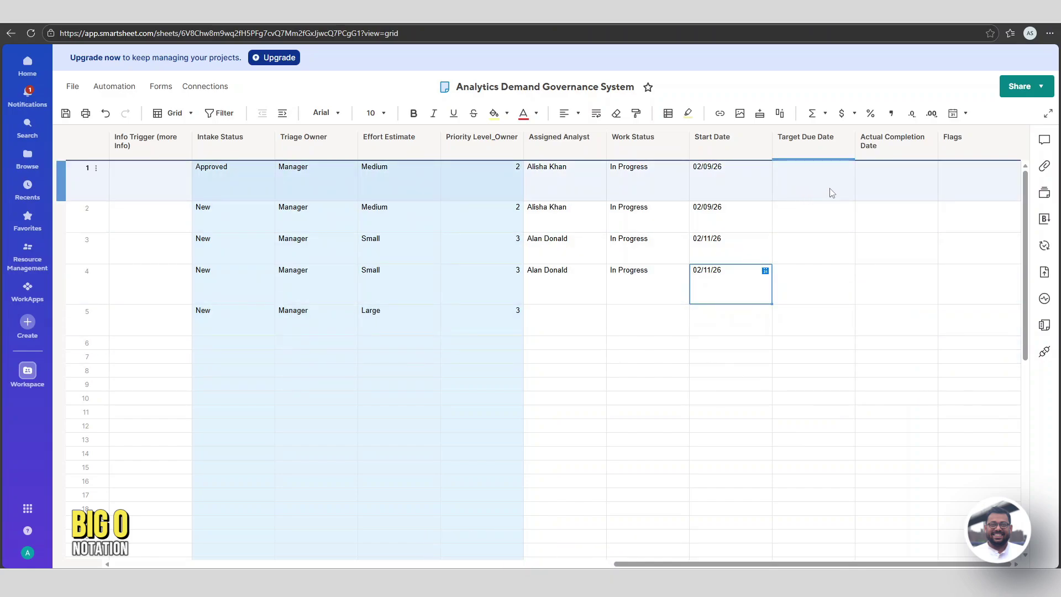
- Set the Target Due Date of rows 1 and 2 to 02/13/26
left_click(849, 178)
left_click(848, 169)
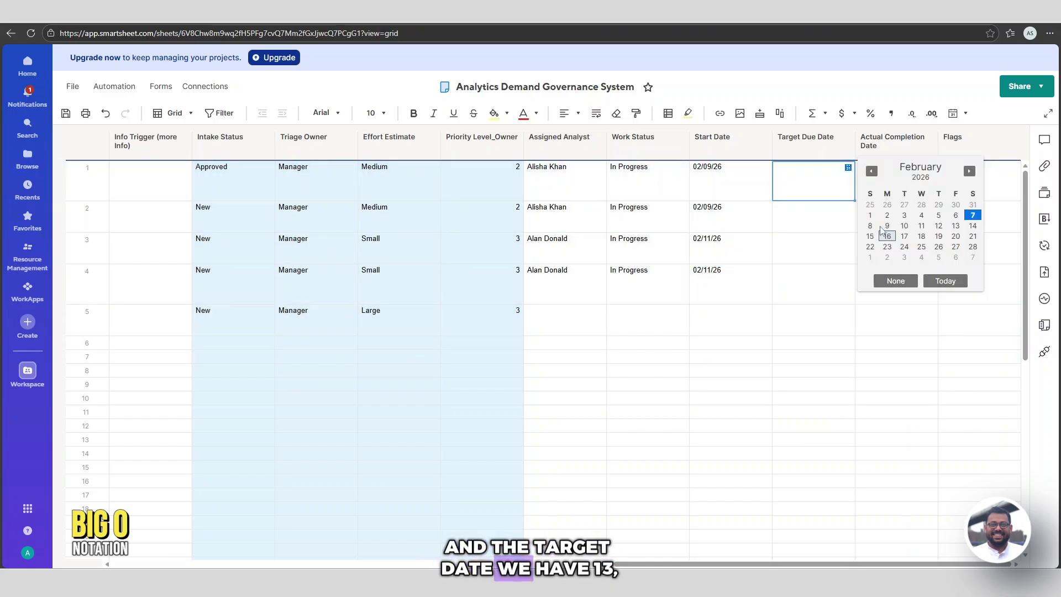
left_click(956, 226)
left_click(848, 213)
left_click(848, 207)
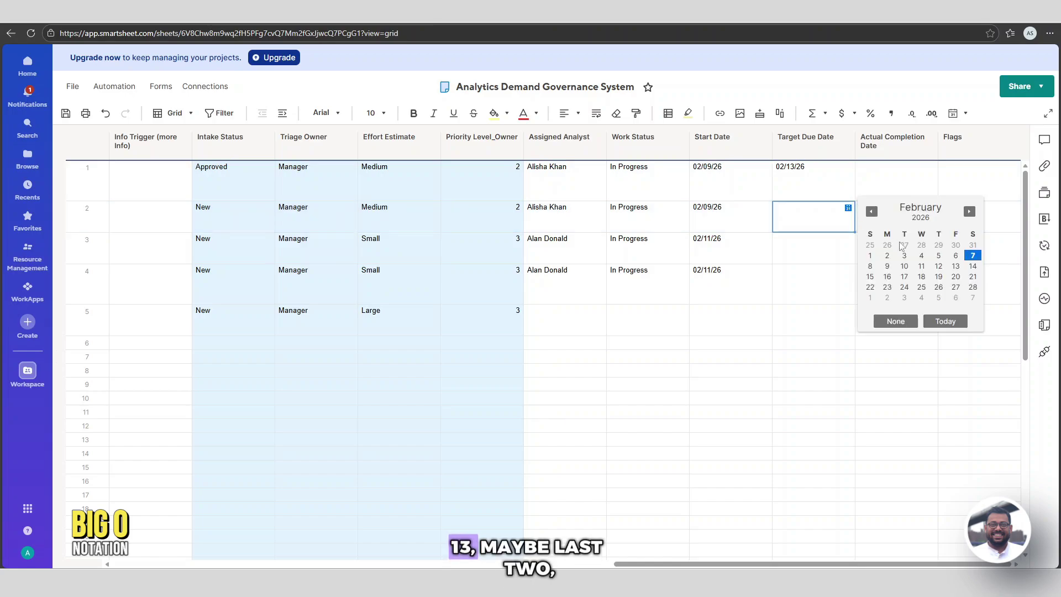
left_click(955, 266)
- Set the Target Due Date of rows 3 and 4 to 02/20/26 and save the sheet
left_click(848, 243)
left_click(848, 239)
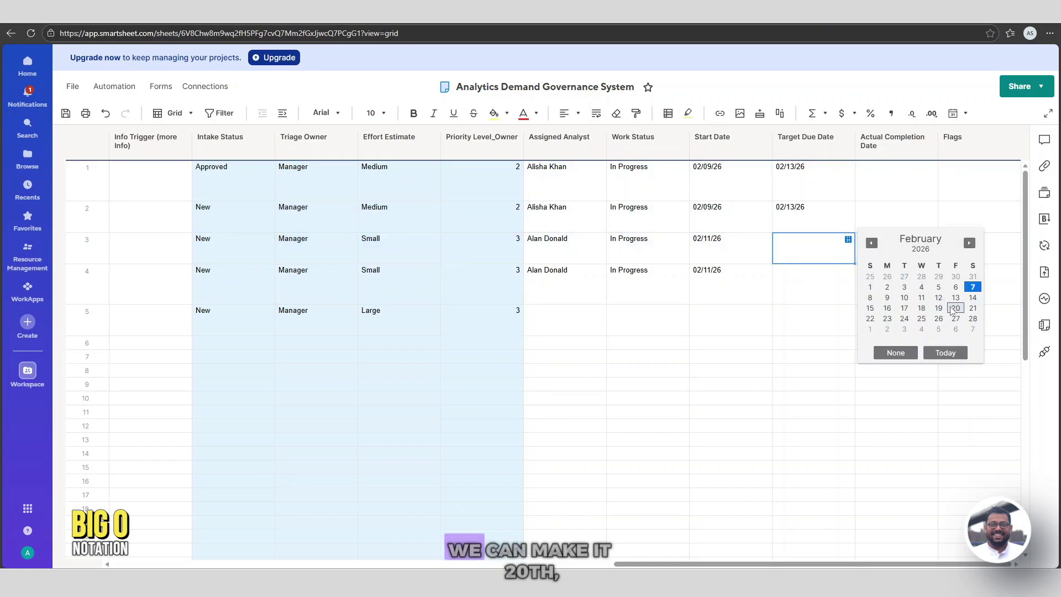
left_click(955, 307)
left_click(848, 275)
left_click(848, 271)
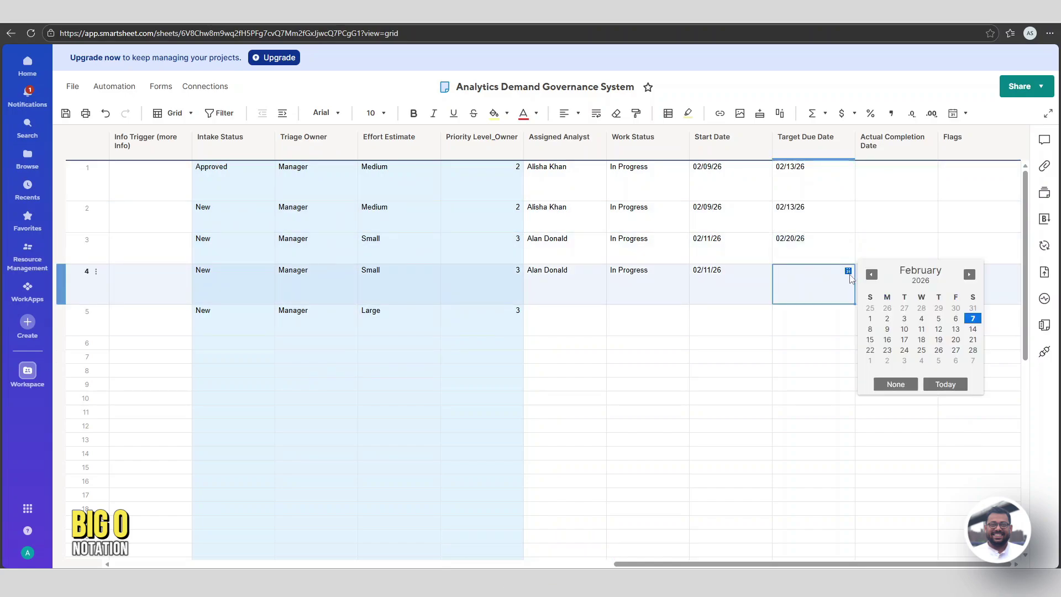
left_click(955, 339)
left_click(66, 114)
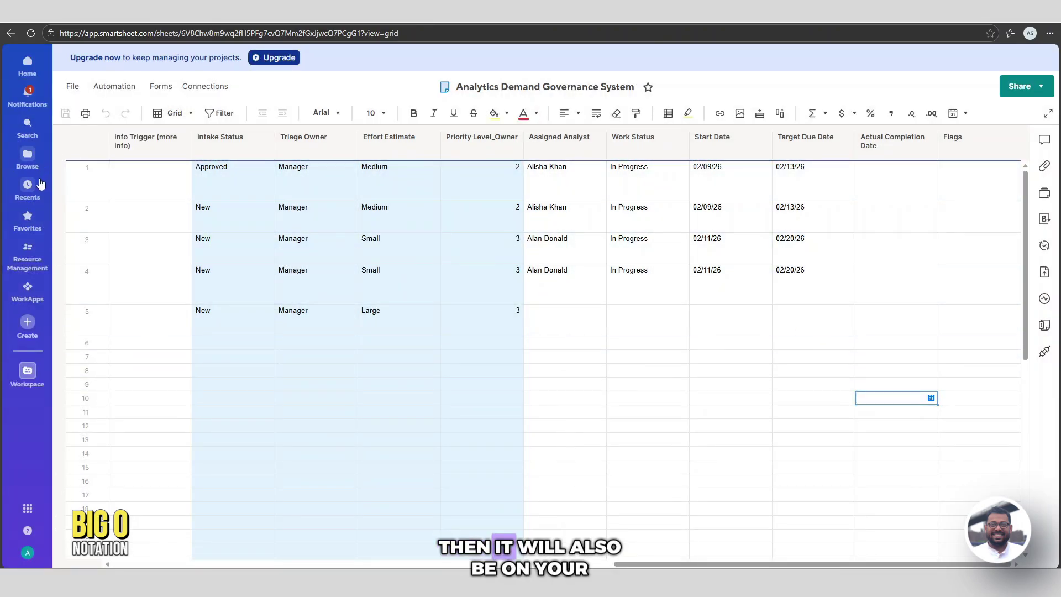
- Reopen the Director Weekly Demand Report and check its Start Date and Target Due Date columns
left_click(29, 185)
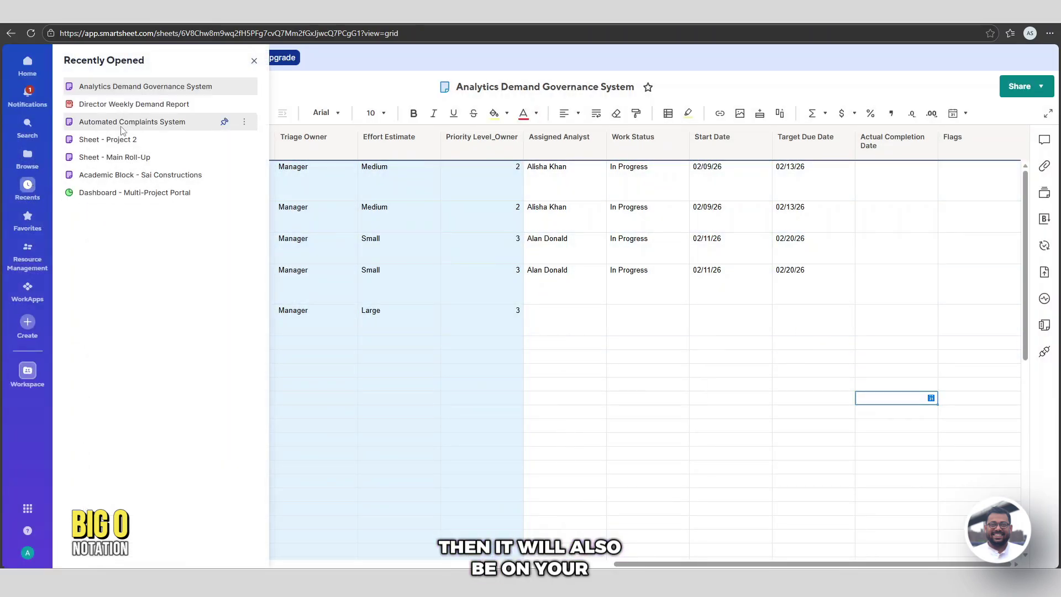
left_click(116, 105)
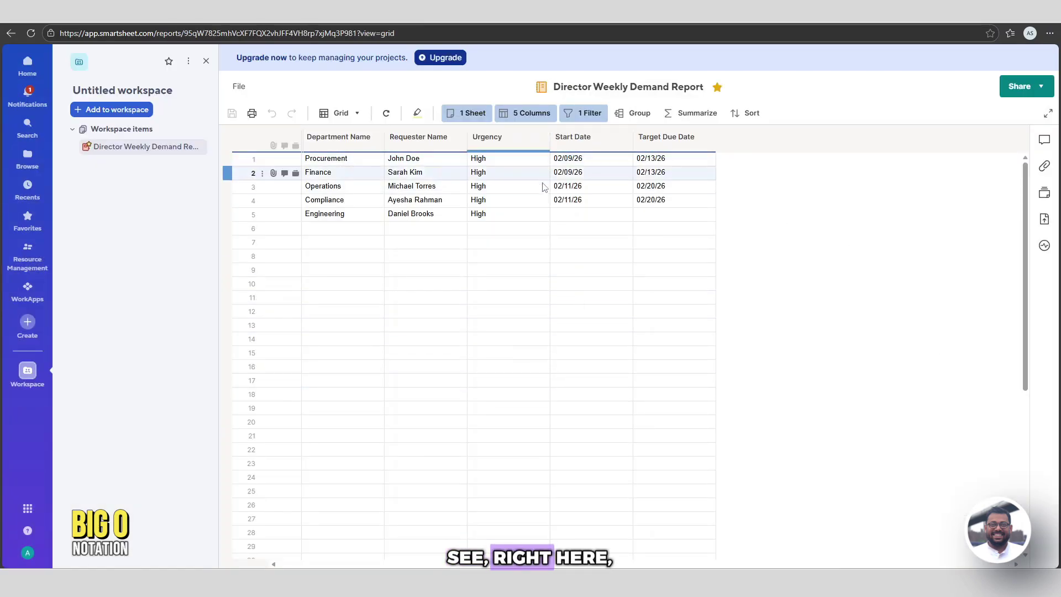
left_click(695, 114)
left_click(828, 344)
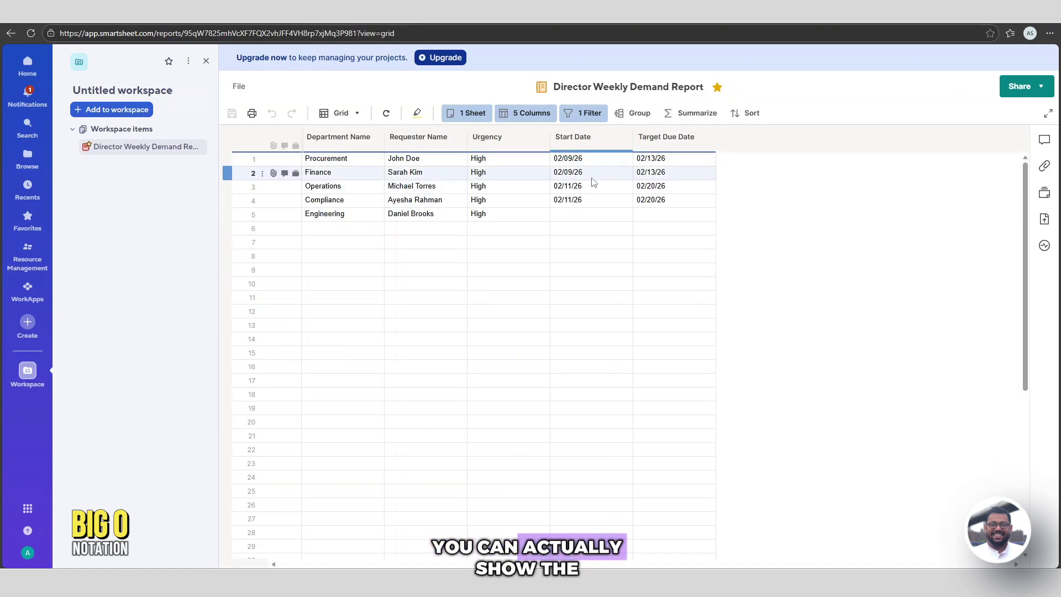
- Prepare to send the report as an attachment with a recurring weekly delivery every Wednesday
left_click(240, 89)
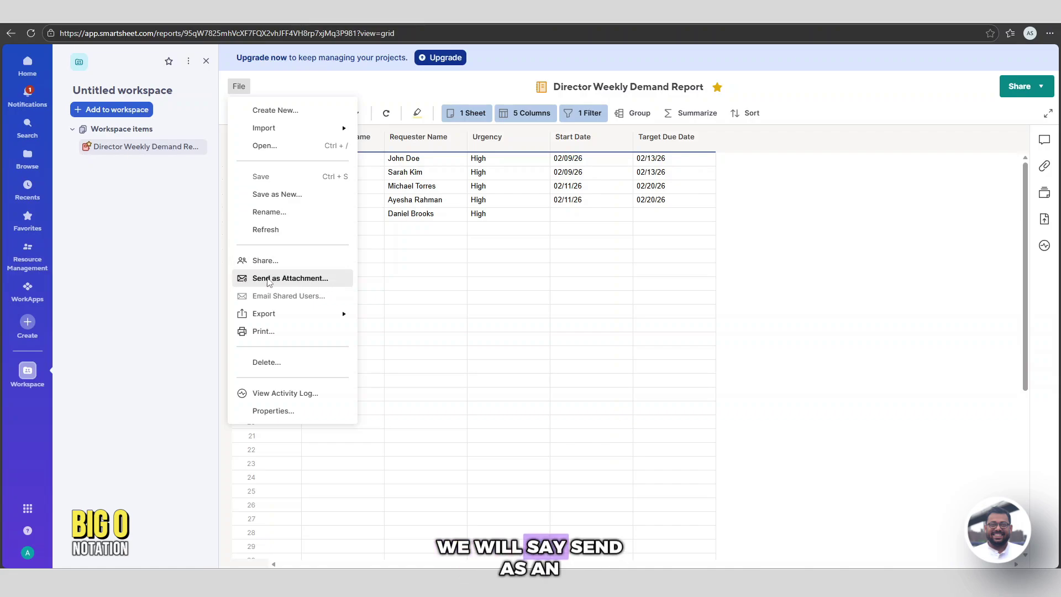
mouse_move(319, 315)
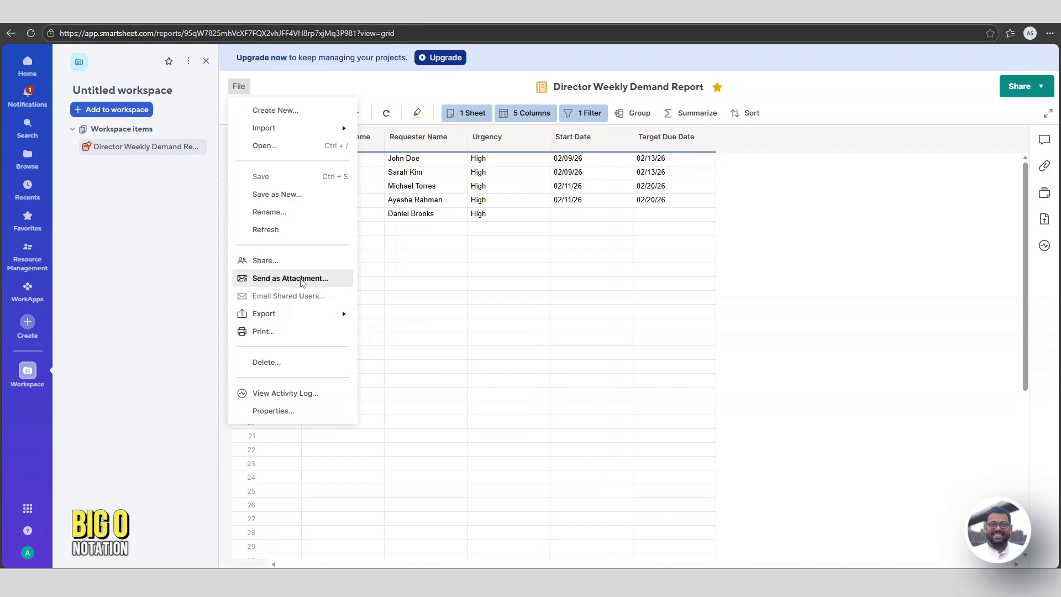
left_click(300, 278)
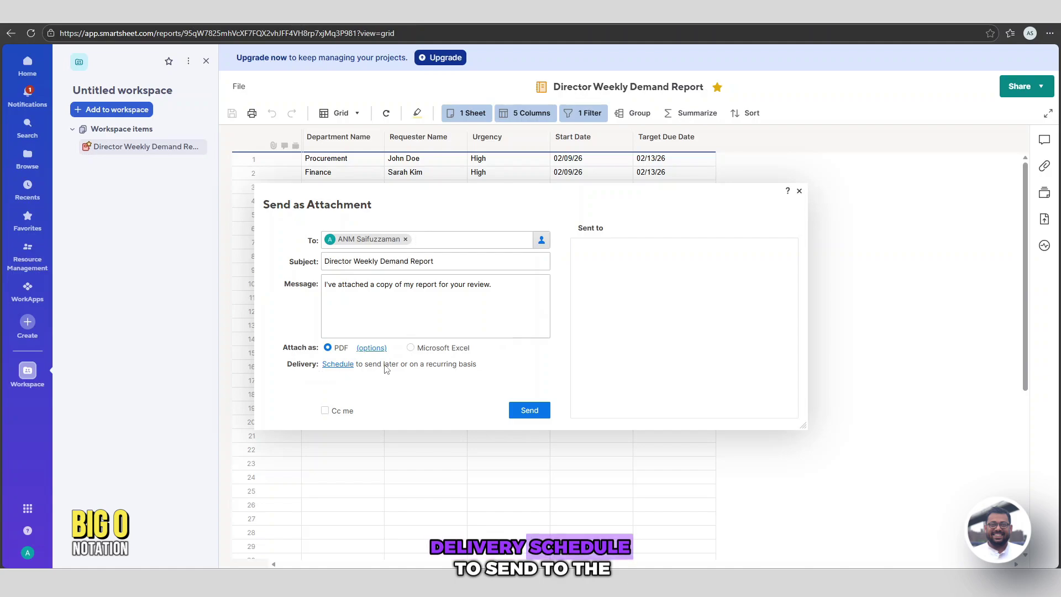
left_click(341, 366)
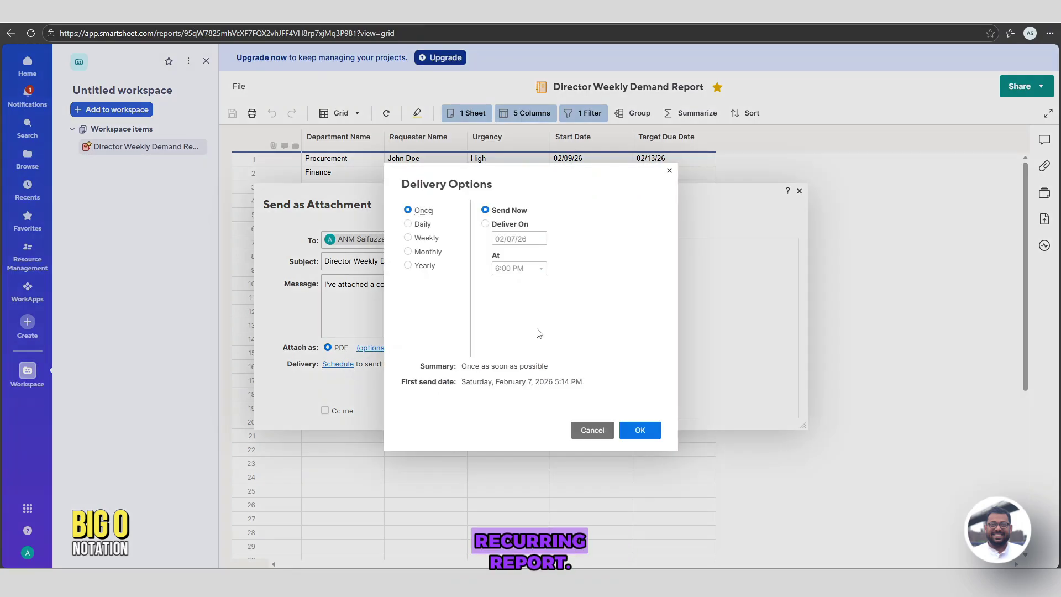
left_click(408, 239)
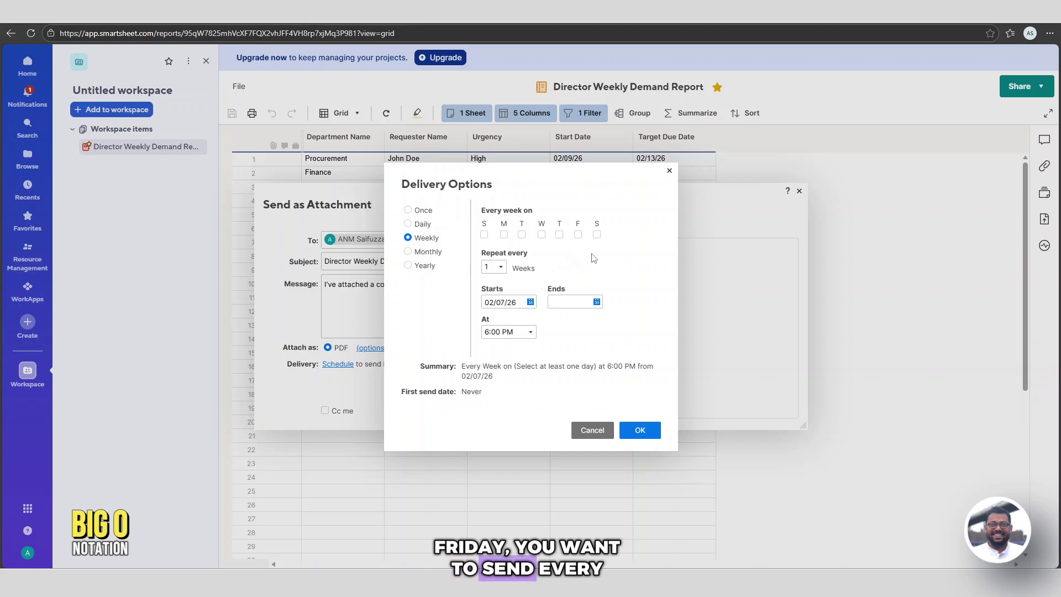
left_click(541, 236)
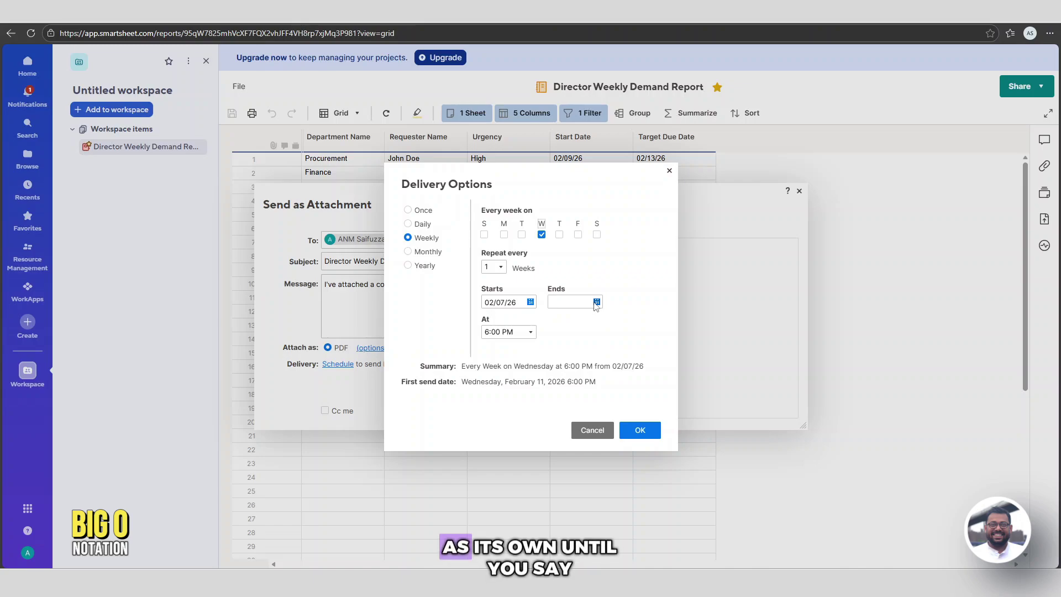
left_click(639, 431)
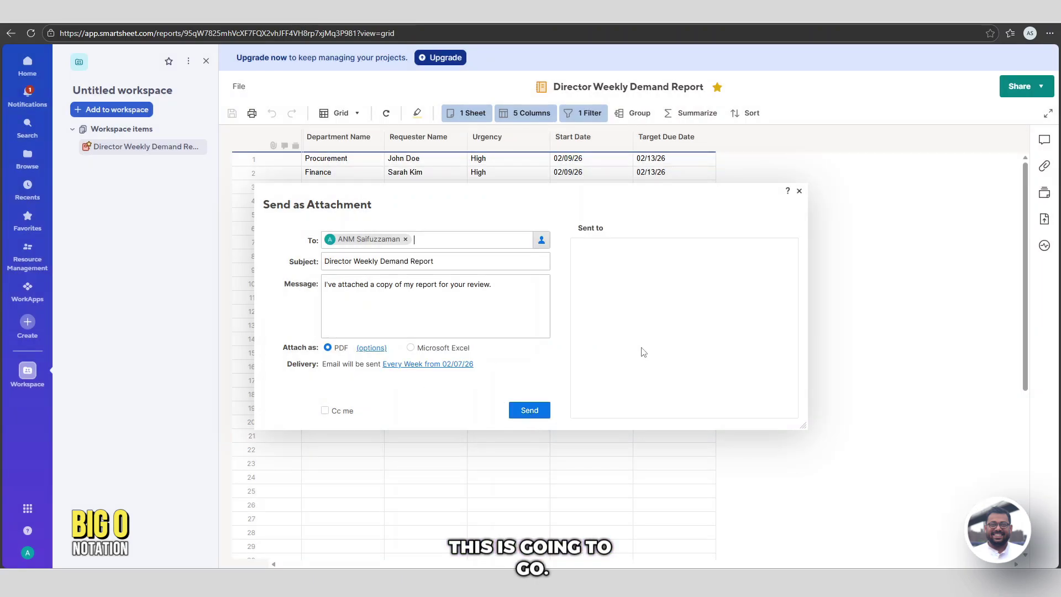
- Send the report email on its weekly schedule, view the recurring delivery's edit options, and close the attachment dialog
left_click_drag(522, 300, 324, 284)
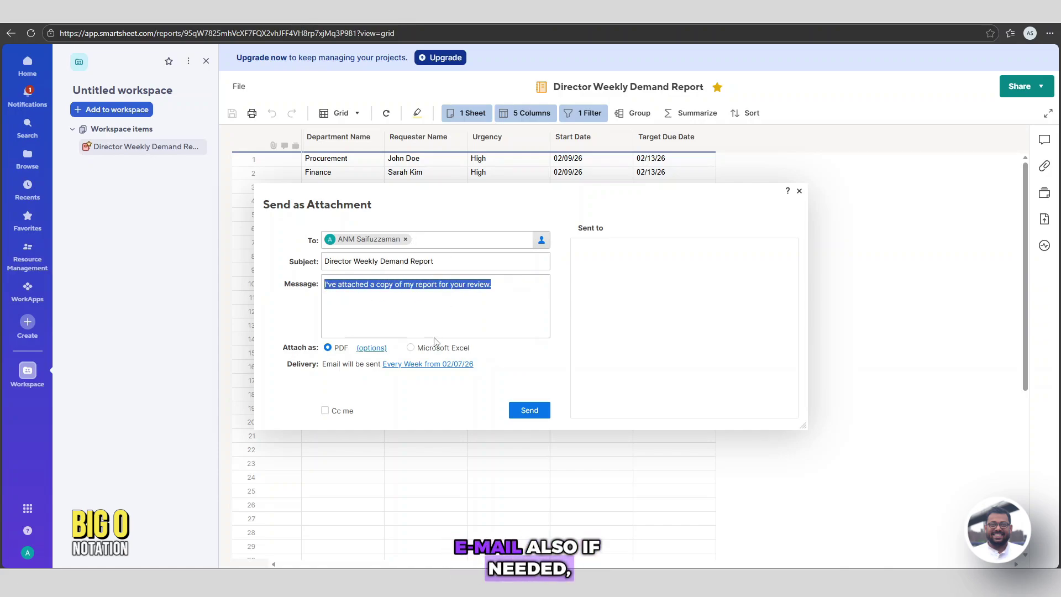
left_click(465, 313)
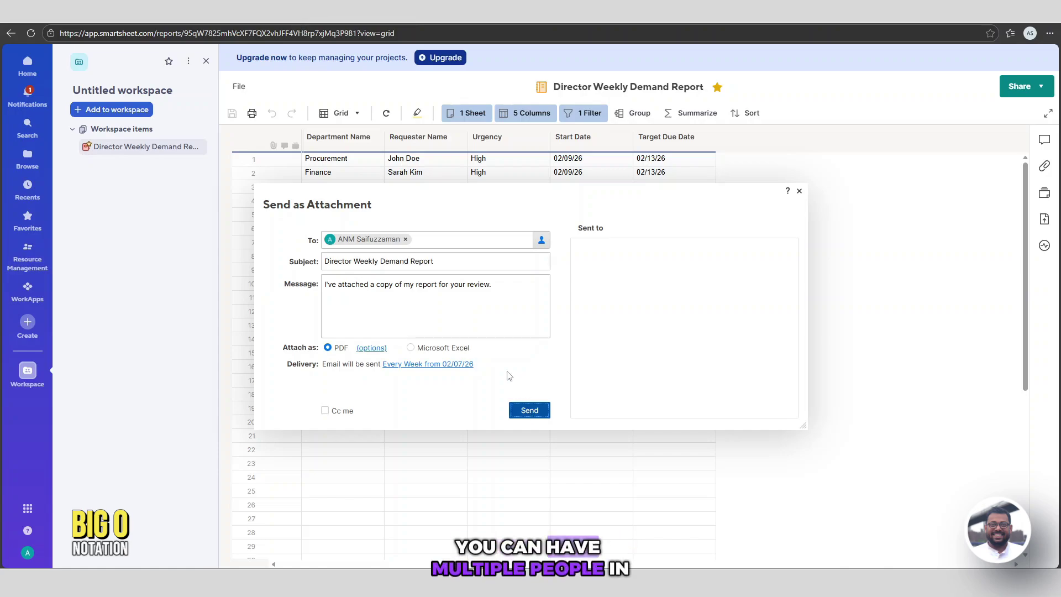
left_click(434, 241)
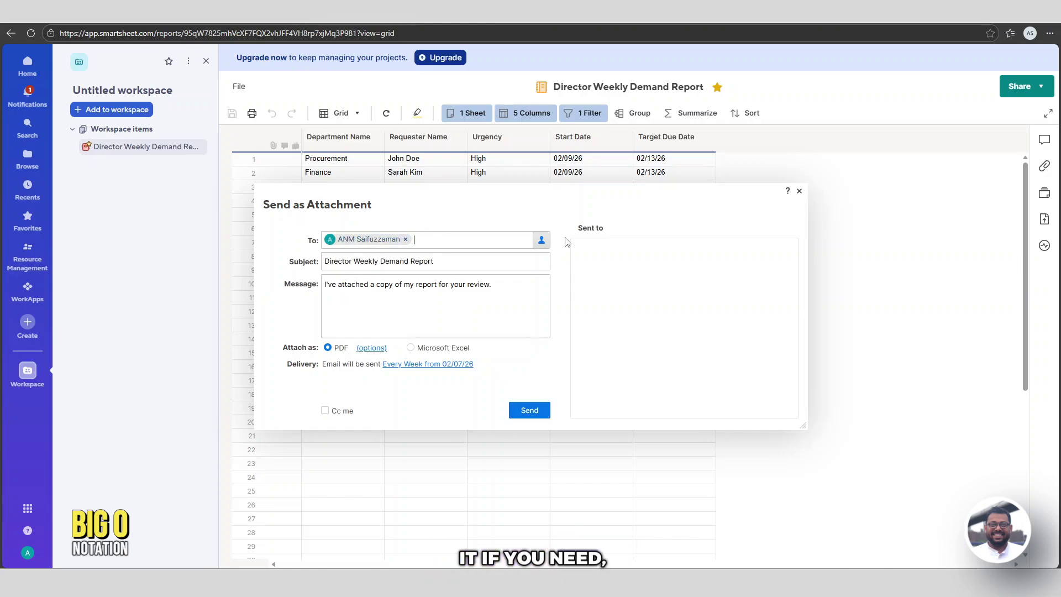
left_click(529, 410)
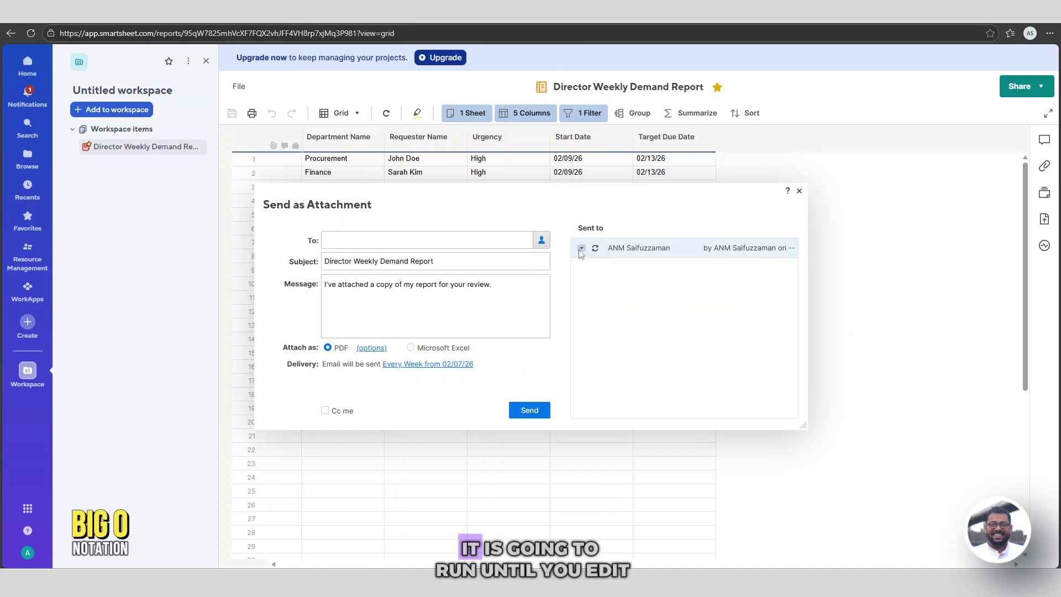
left_click(581, 250)
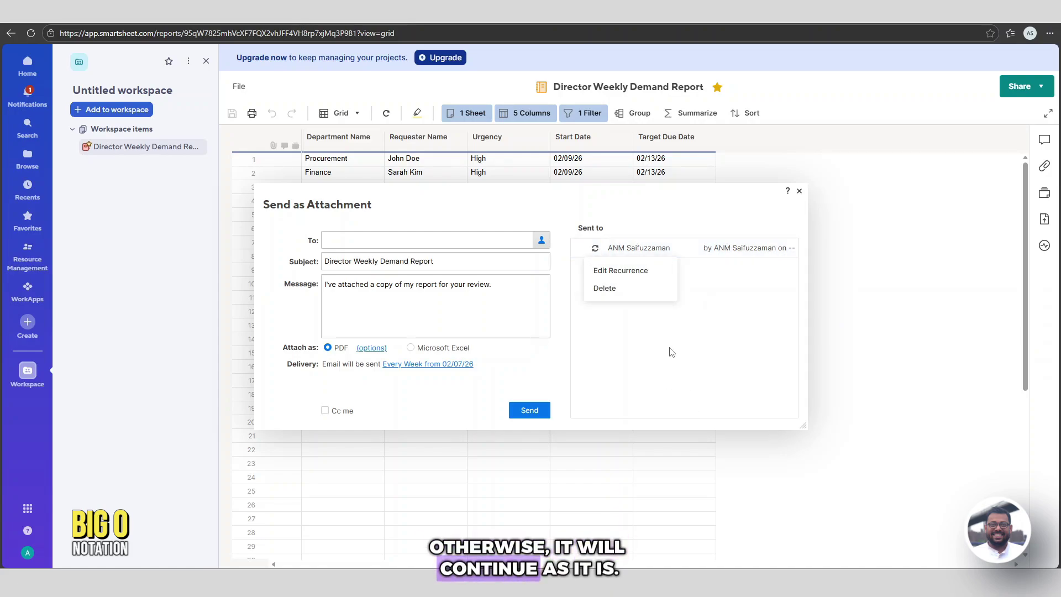
left_click(798, 192)
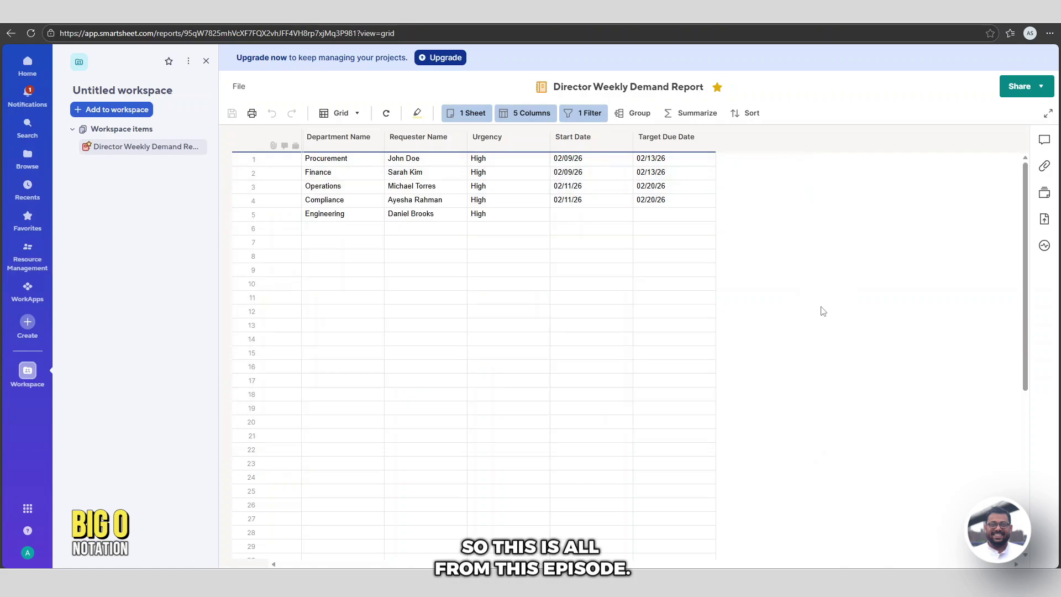